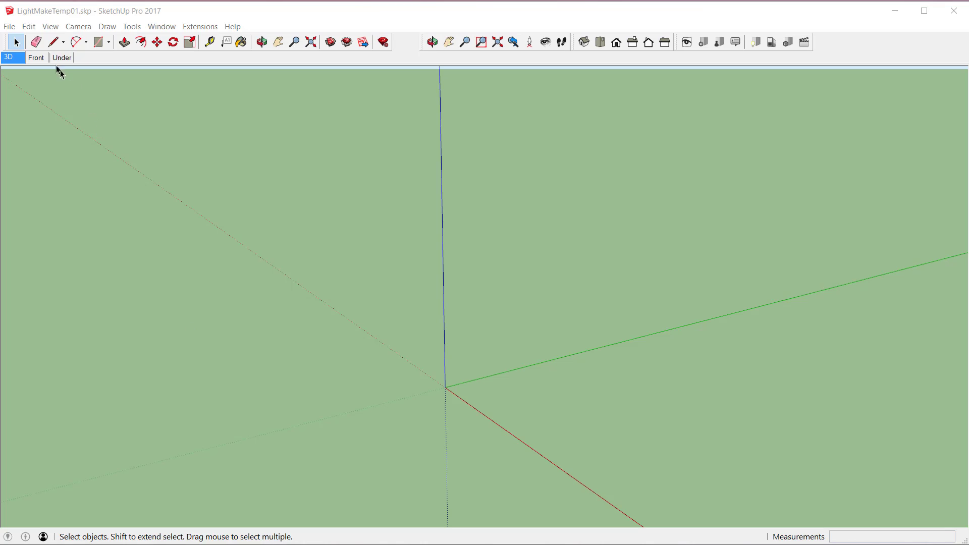
Step: Import the 3DS model FLD3011.3ds from the BU Luminaires_How_to folder and dismiss the import results
click(9, 27)
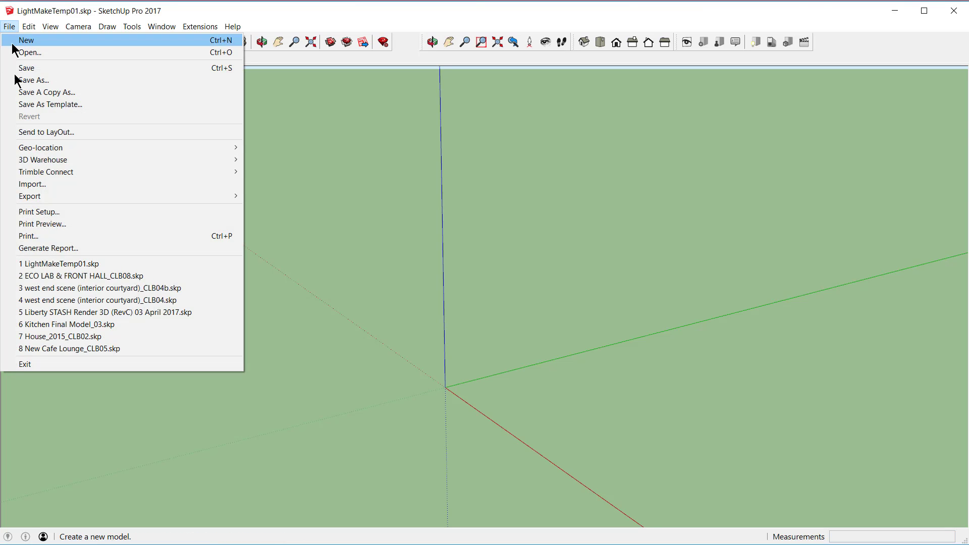
click(23, 183)
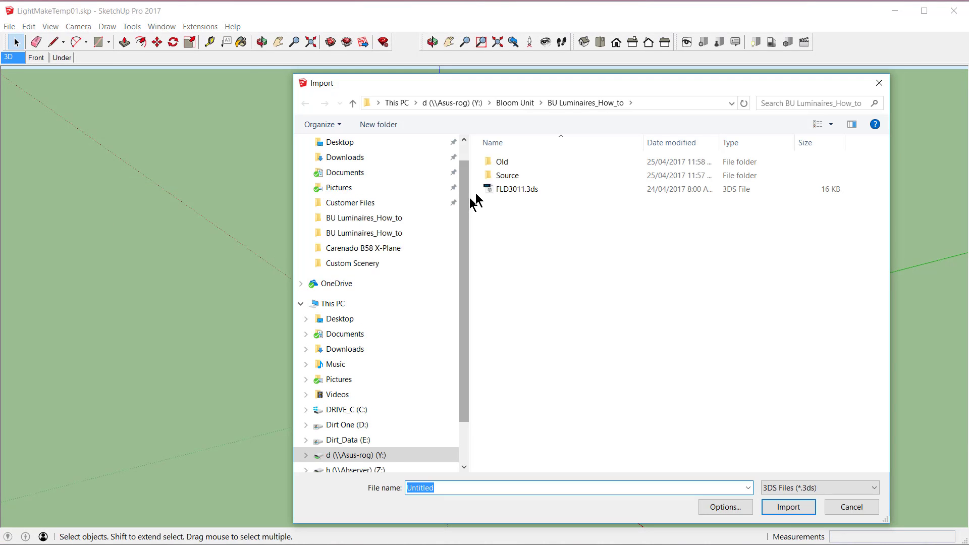
click(498, 190)
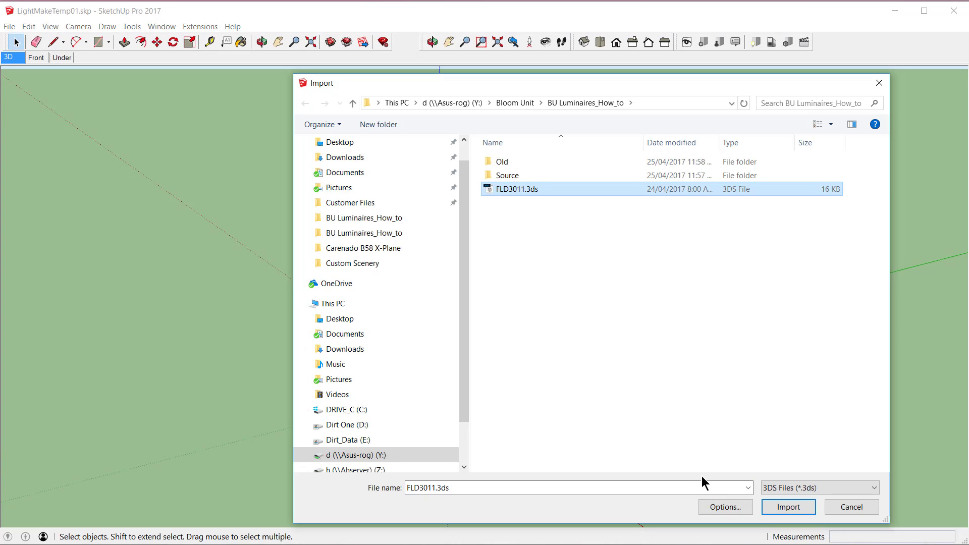
click(785, 507)
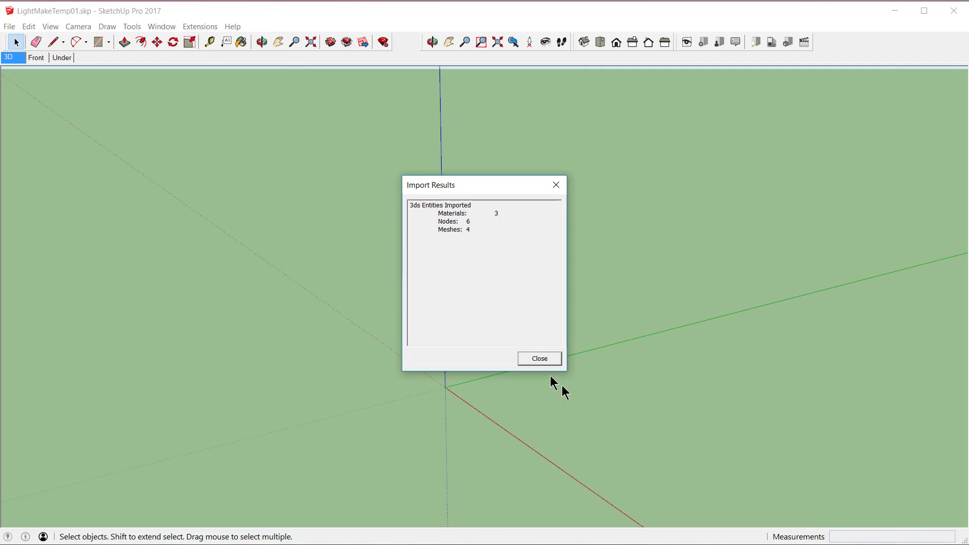
click(539, 358)
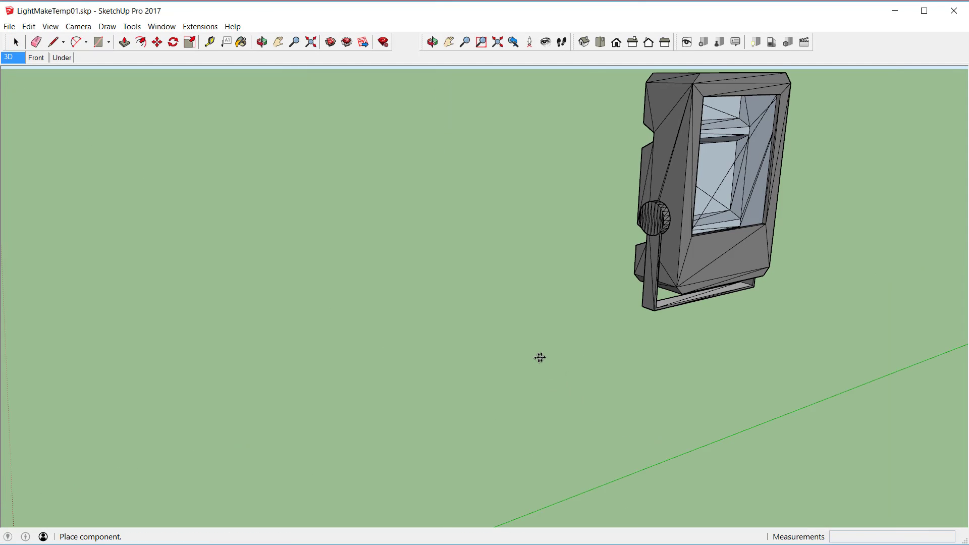
Step: Place the imported floodlight in the model and move it about 1.49 m so it stands near the origin
click(498, 434)
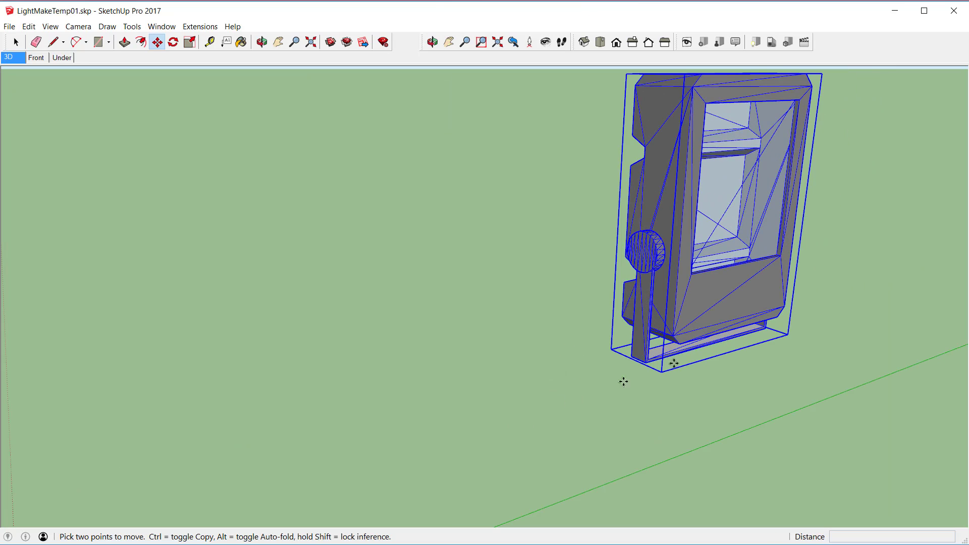
click(907, 264)
click(770, 340)
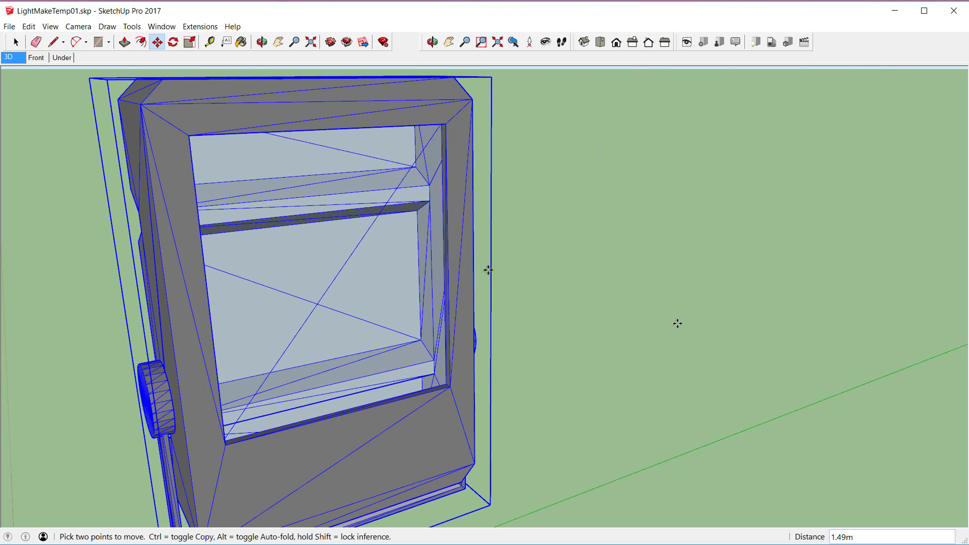
click(13, 59)
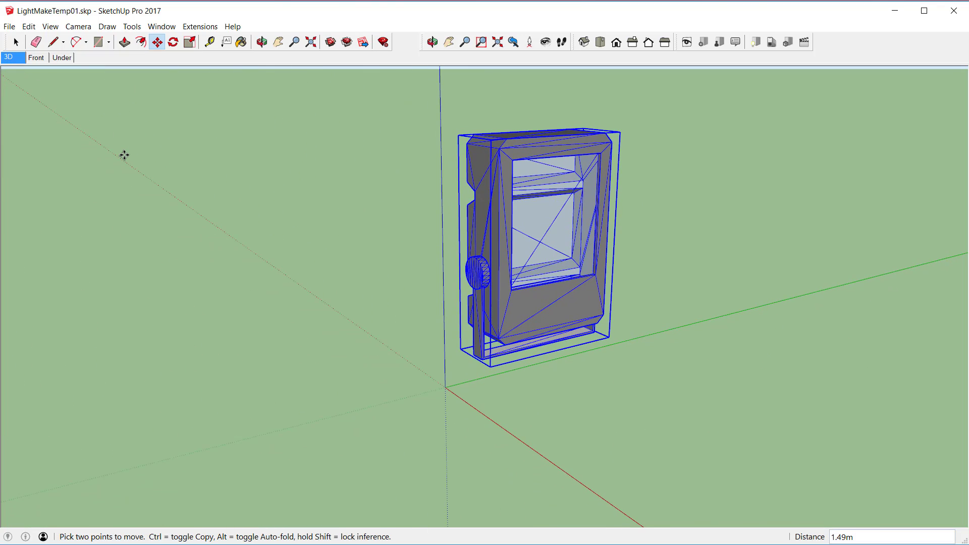
Step: Run CleanUp on the selected floodlight with Purge Unused, Merge Identical Materials and Merge Coplanar Faces enabled
key(shift+c)
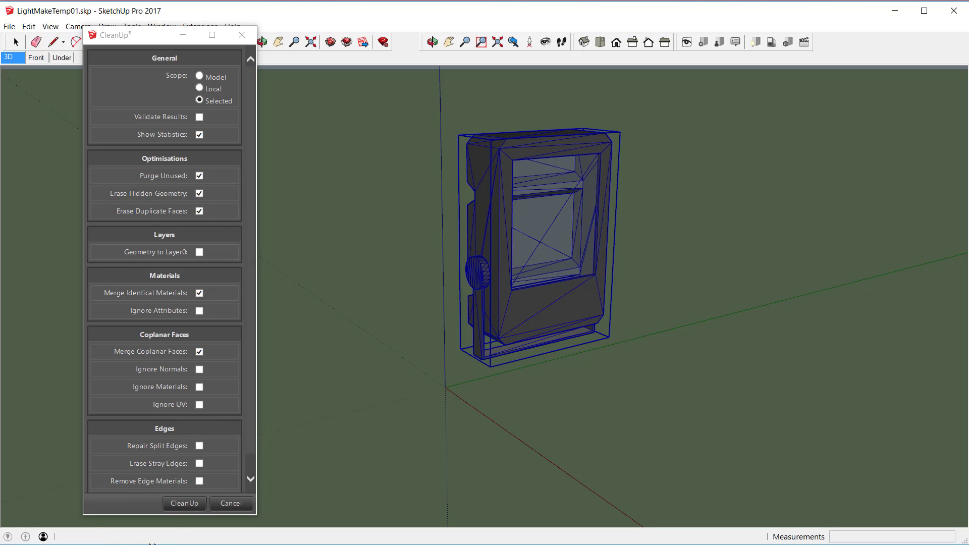
click(178, 505)
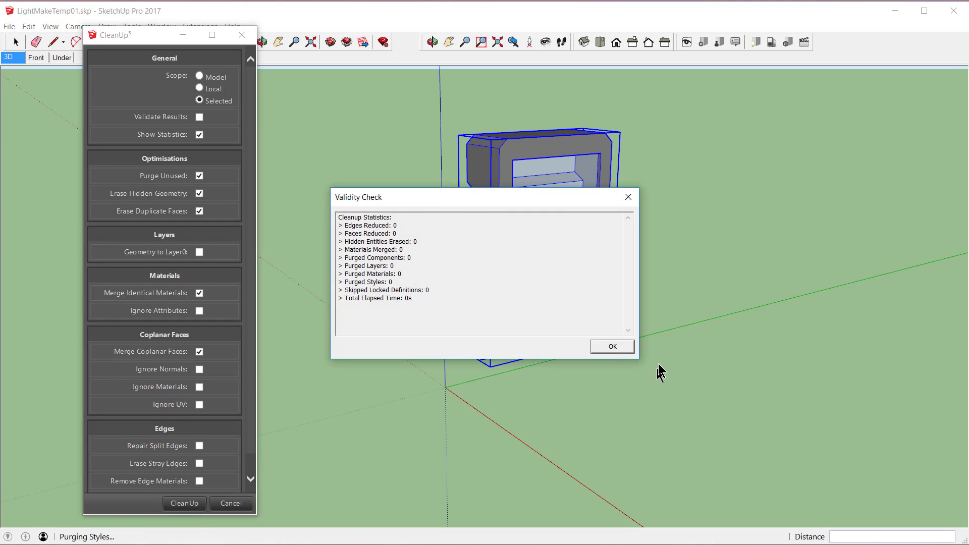
click(612, 346)
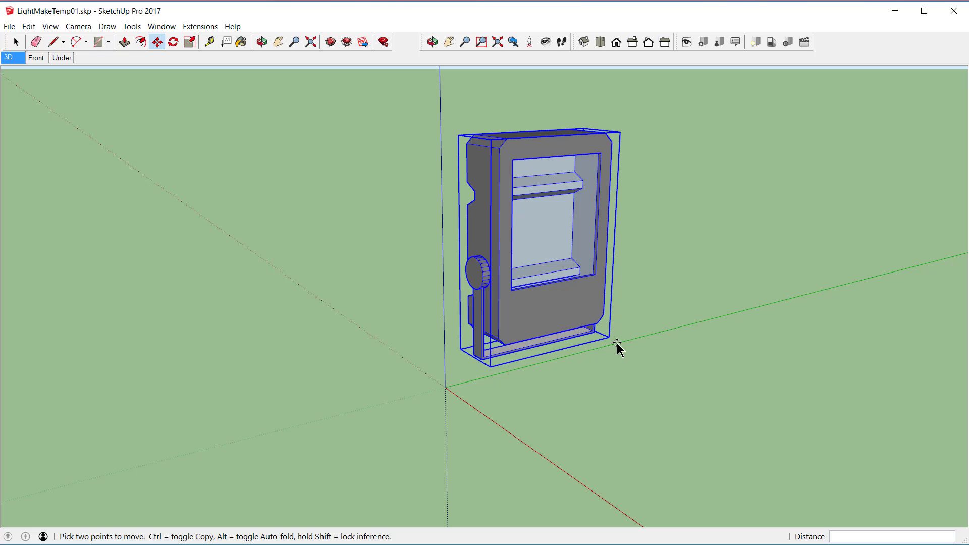
Step: Rotate the floodlight about the vertical axis in 90° increments until its glass front faces the negative green axis
key(r)
key(r)
key(r)
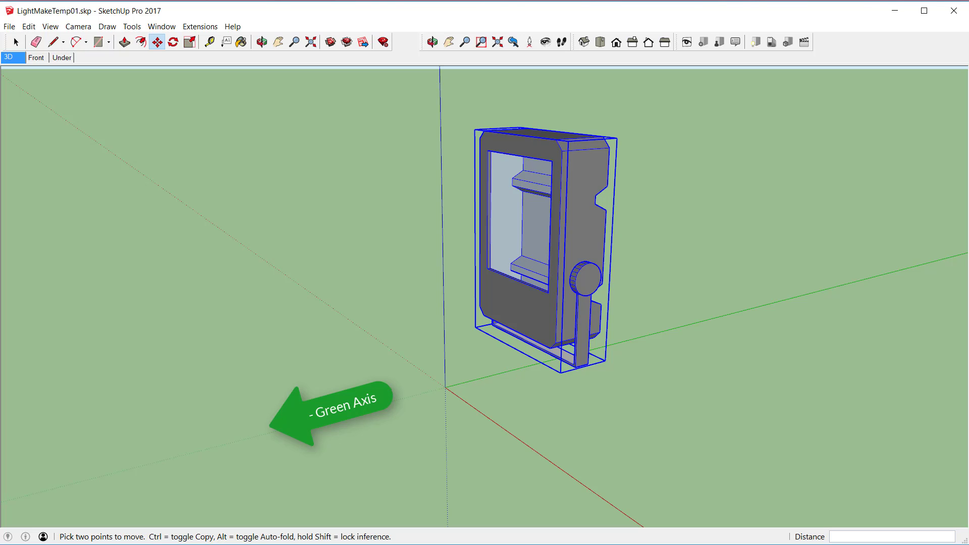
key(space)
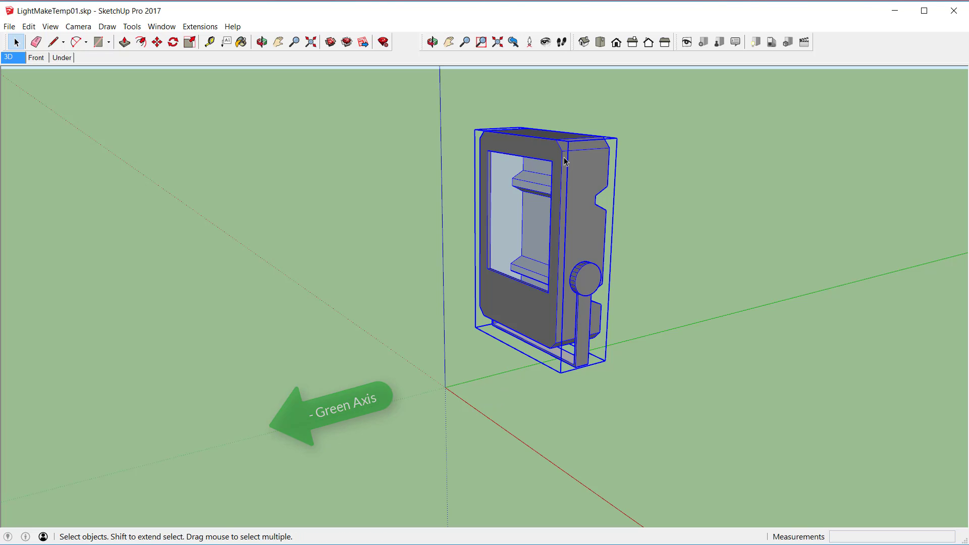
Step: Explode the floodlight component and its nested parts down to raw geometry
right_click(562, 155)
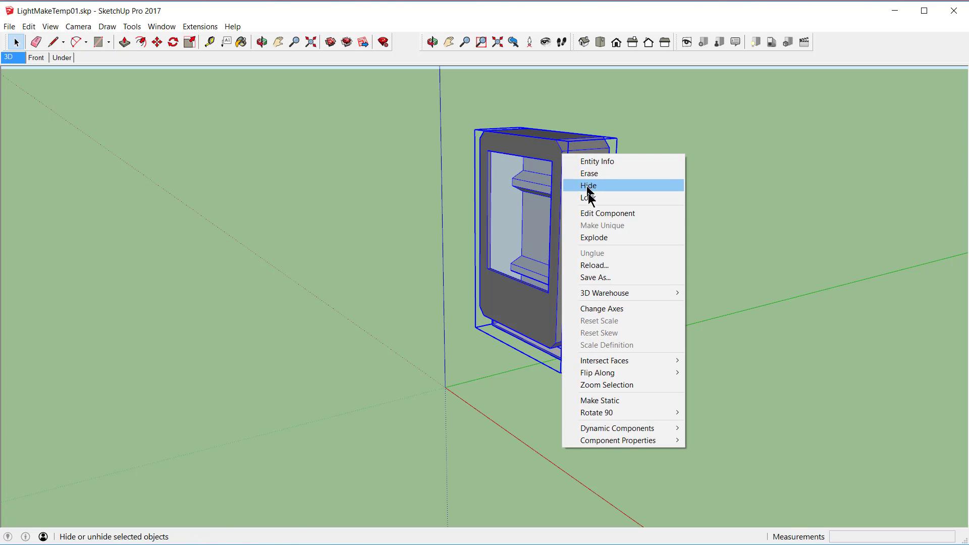
click(594, 237)
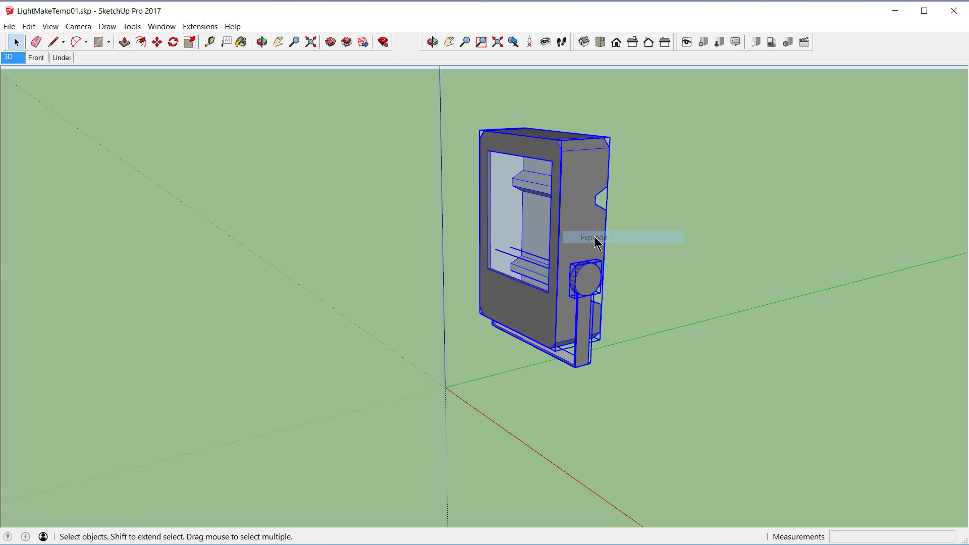
right_click(562, 163)
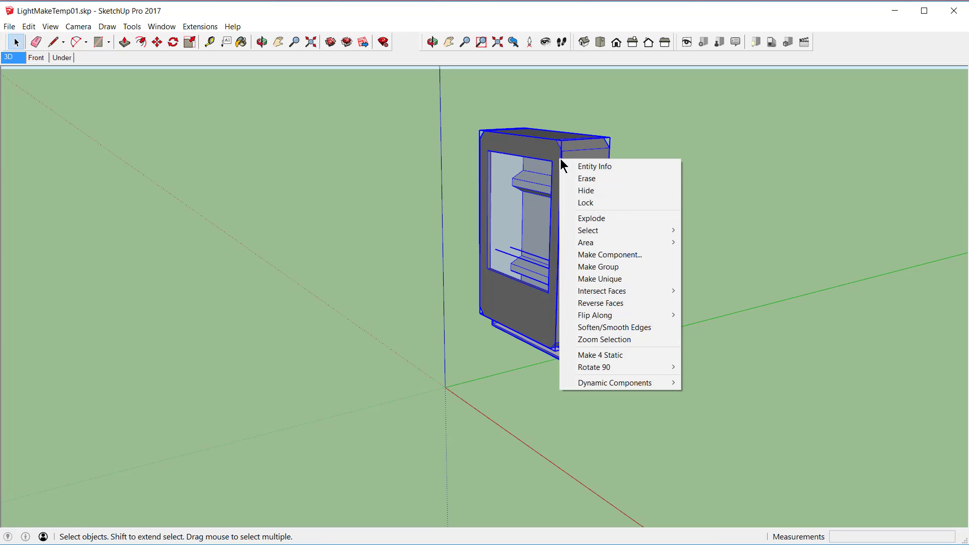
click(581, 217)
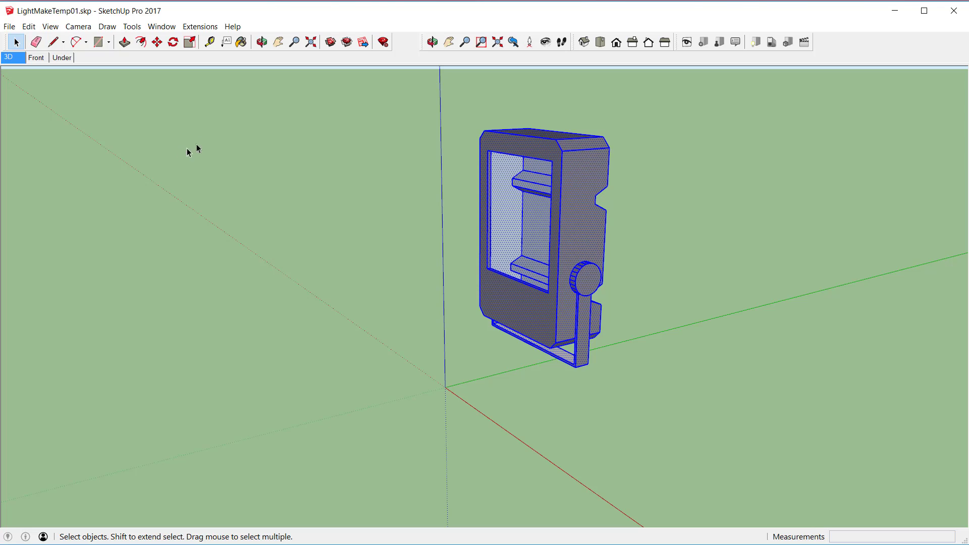
Step: Measure across the floodlight housing's front width and resize the whole model so that width is 0.25 m
click(210, 41)
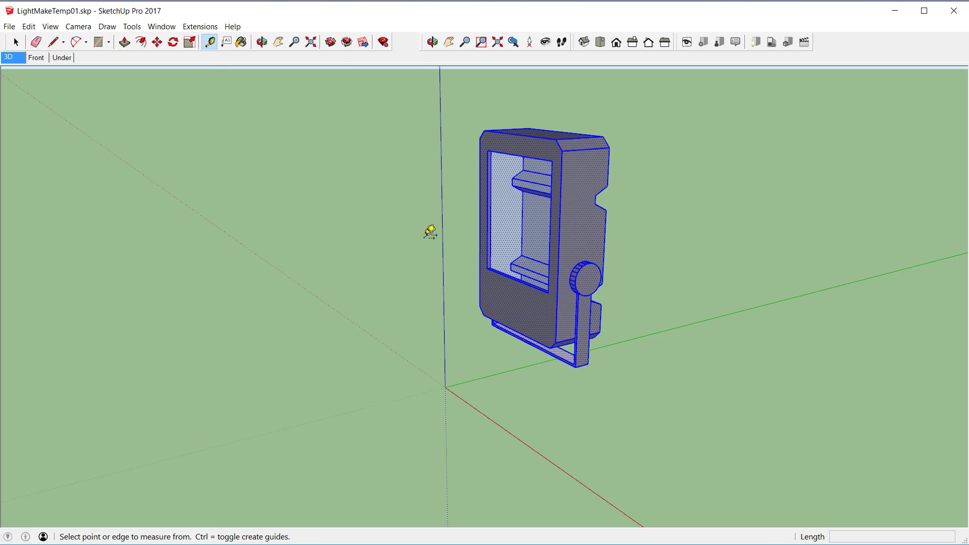
click(480, 225)
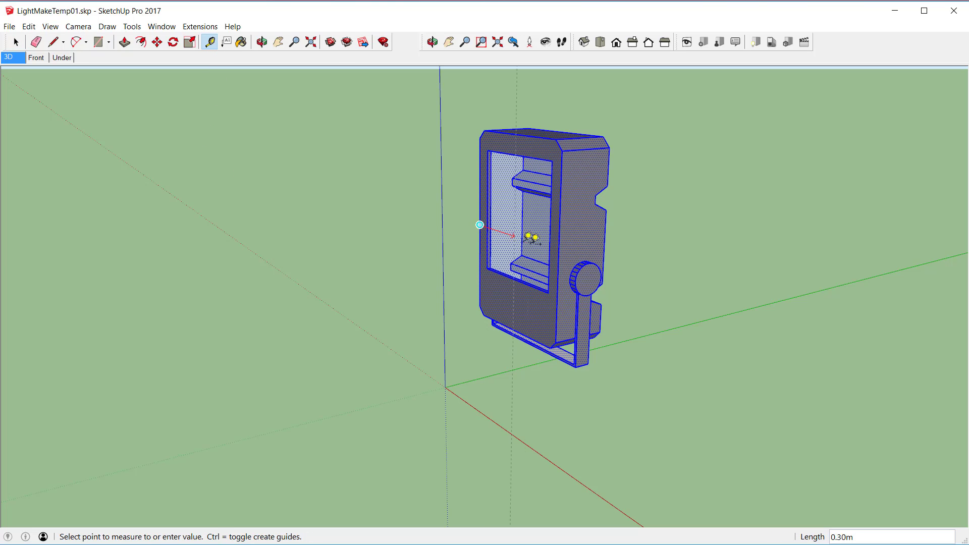
click(558, 249)
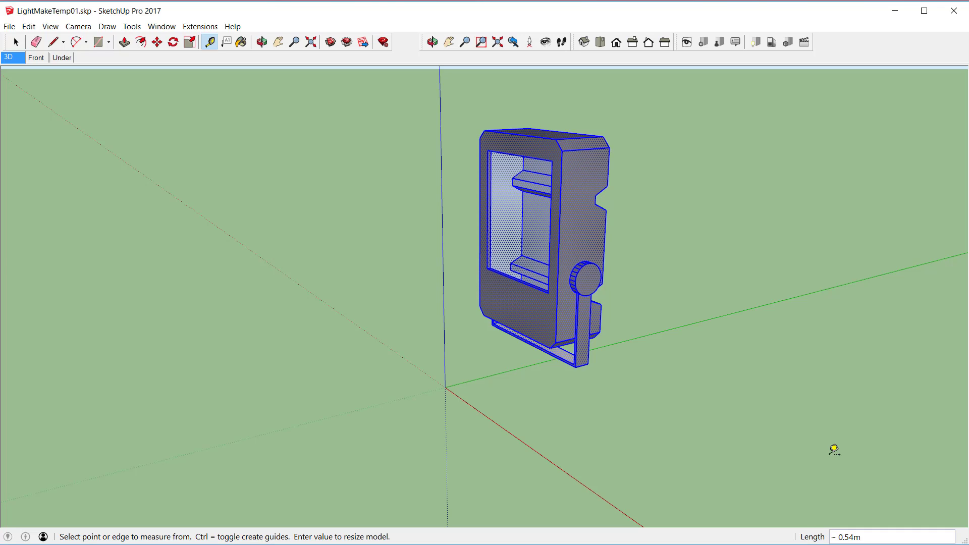
text(.2)
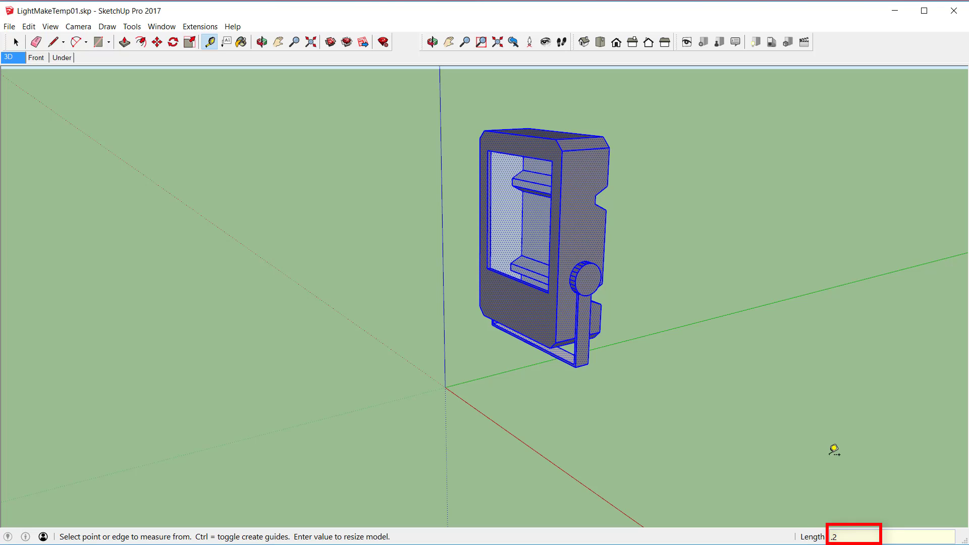
text(5)
key(Return)
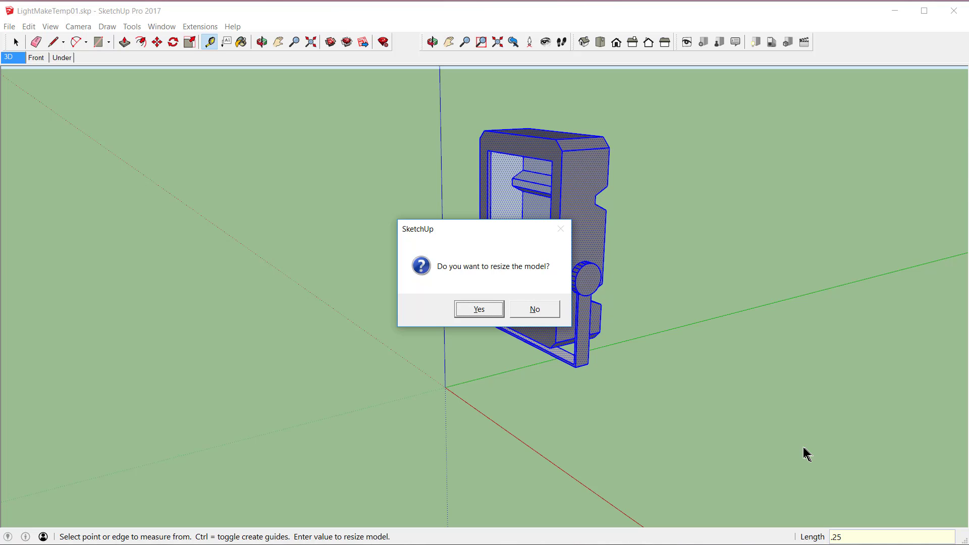
click(474, 308)
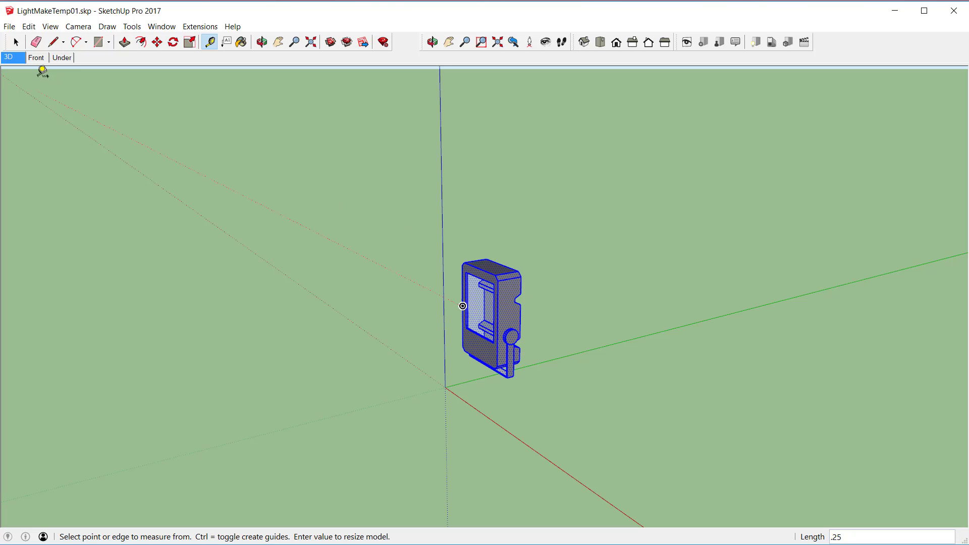
Step: In the Front scene, select the floodlight housing with its side knobs, excluding the U-shaped bracket, and hide it
click(36, 58)
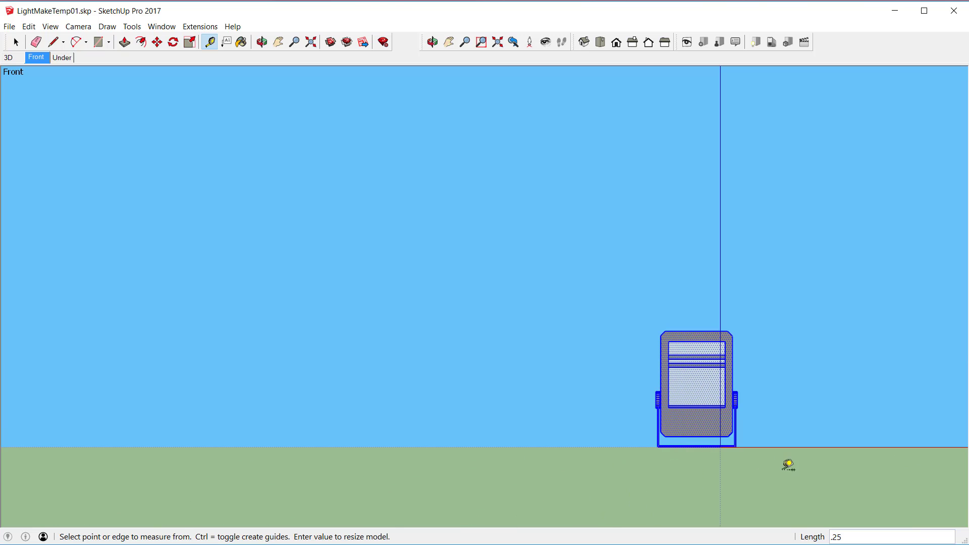
key(space)
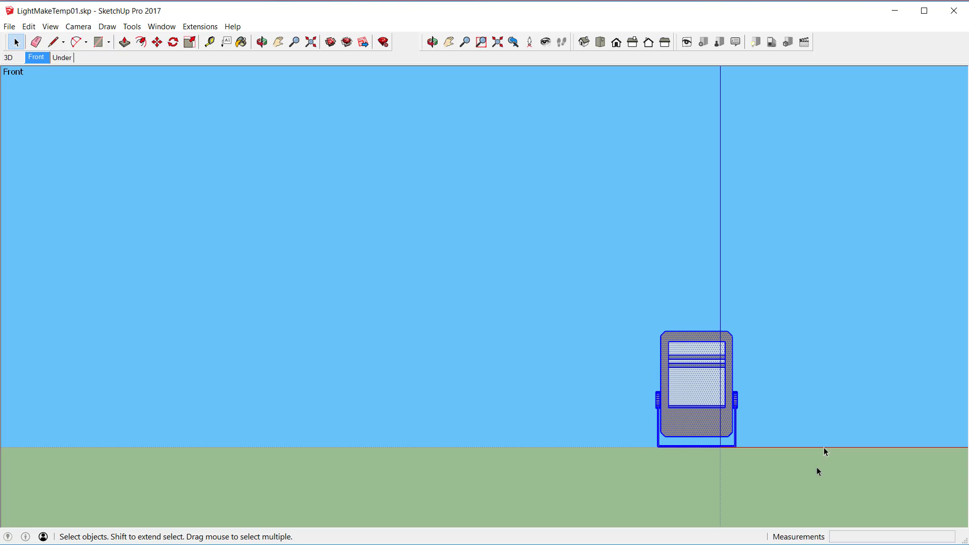
scroll(821, 461, up, 4)
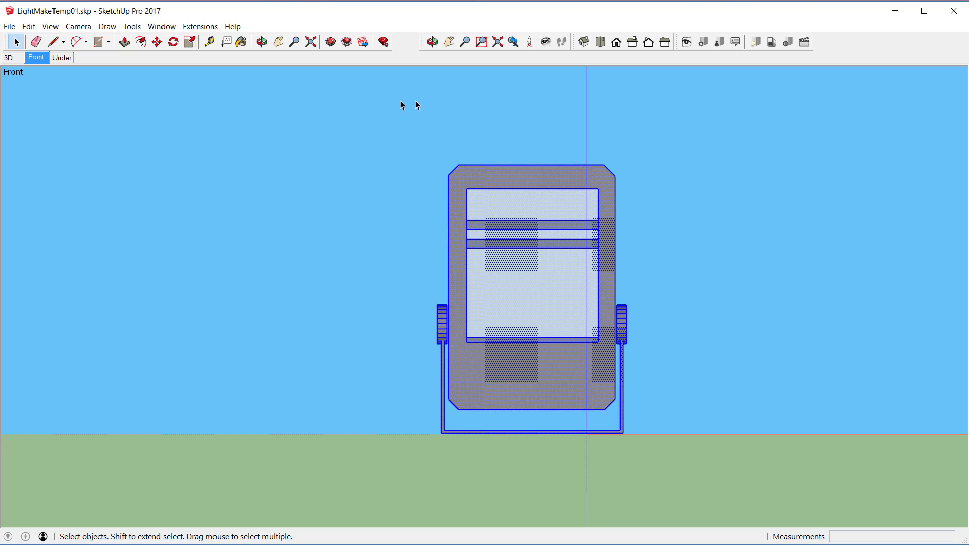
drag(370, 126, 671, 415)
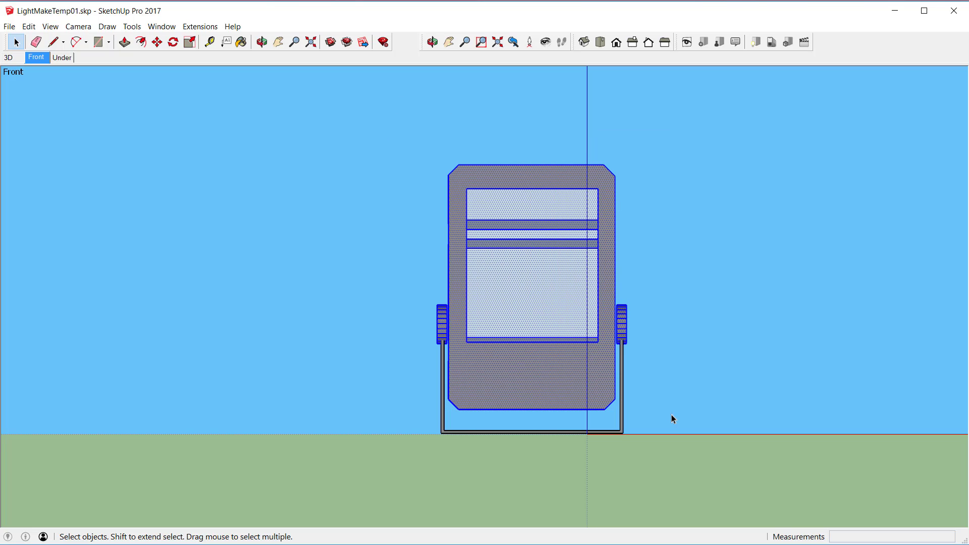
right_click(454, 180)
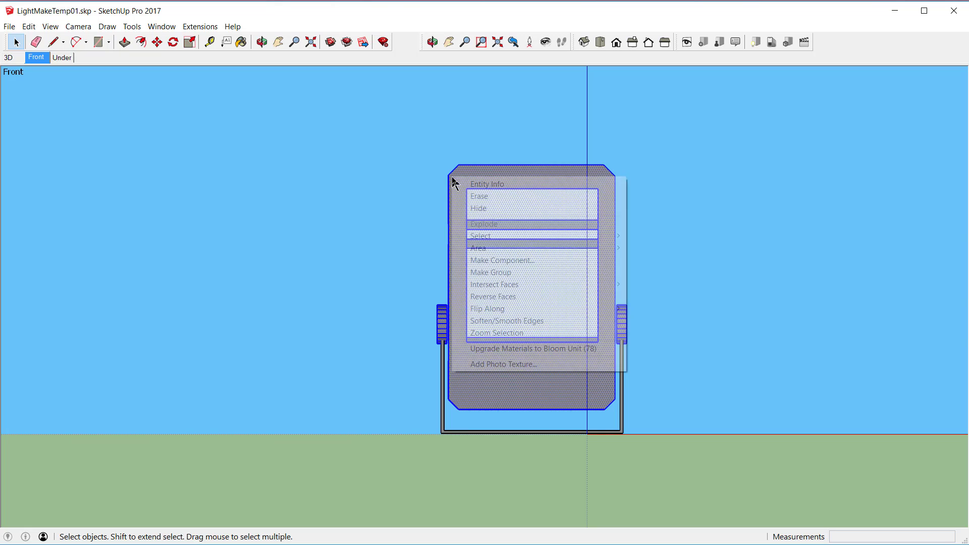
click(475, 208)
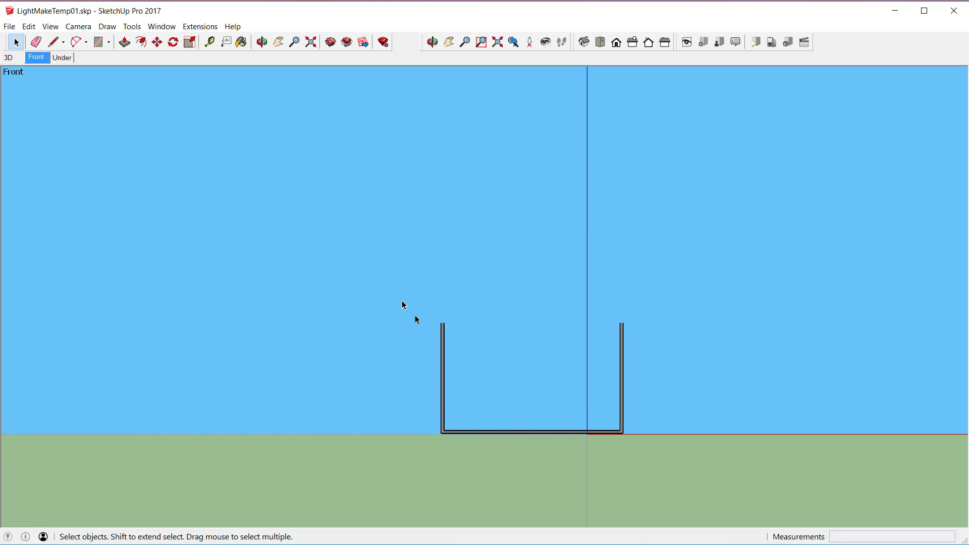
Step: Select the U-shaped bracket and begin making it a component named FLD3011_Base, with gluing set to Any
drag(402, 301, 653, 462)
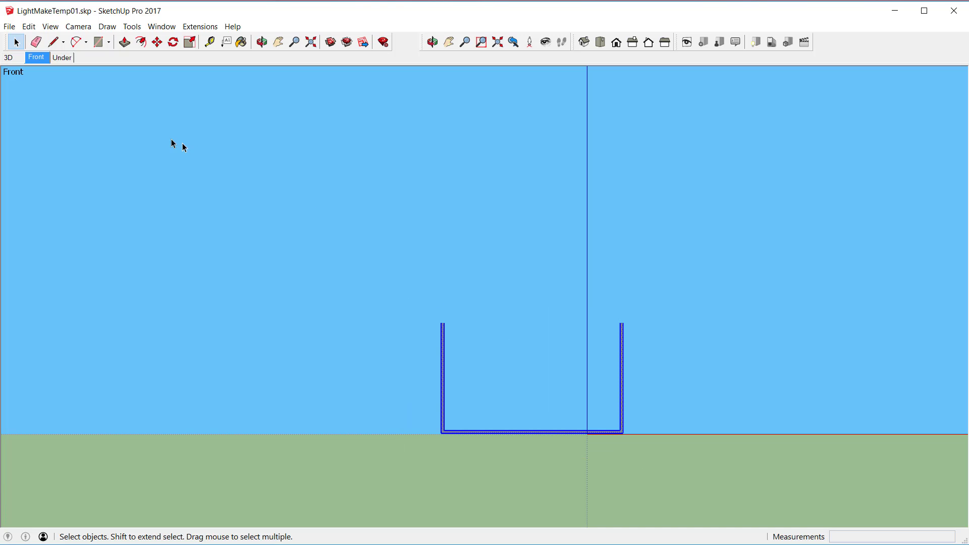
click(64, 58)
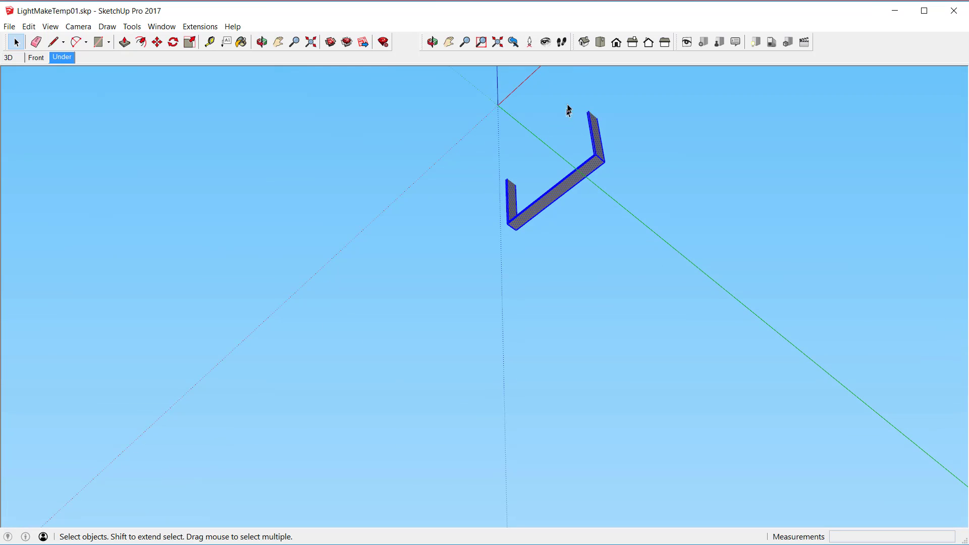
scroll(564, 91, up, 3)
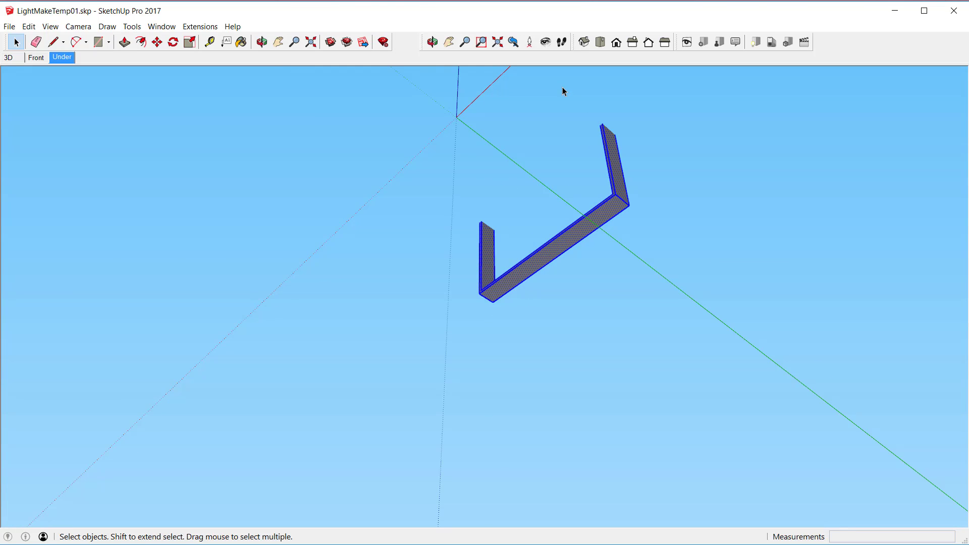
scroll(563, 121, up, 3)
scroll(564, 121, up, 3)
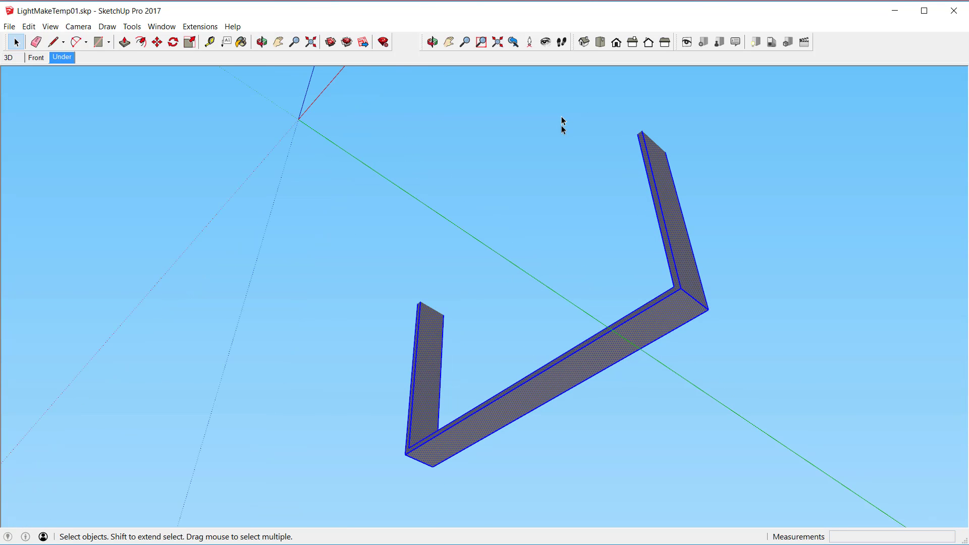
right_click(647, 158)
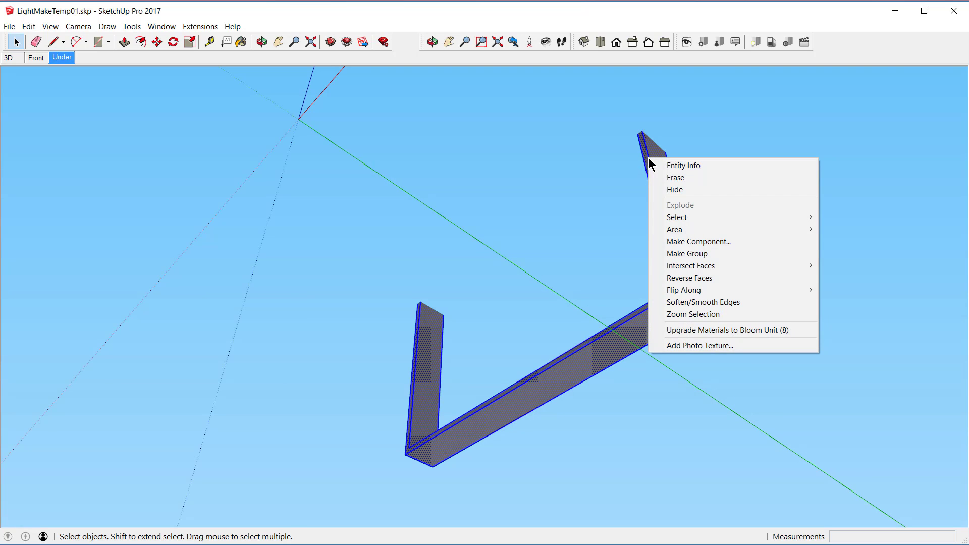
click(701, 243)
text(FLD3011_Base)
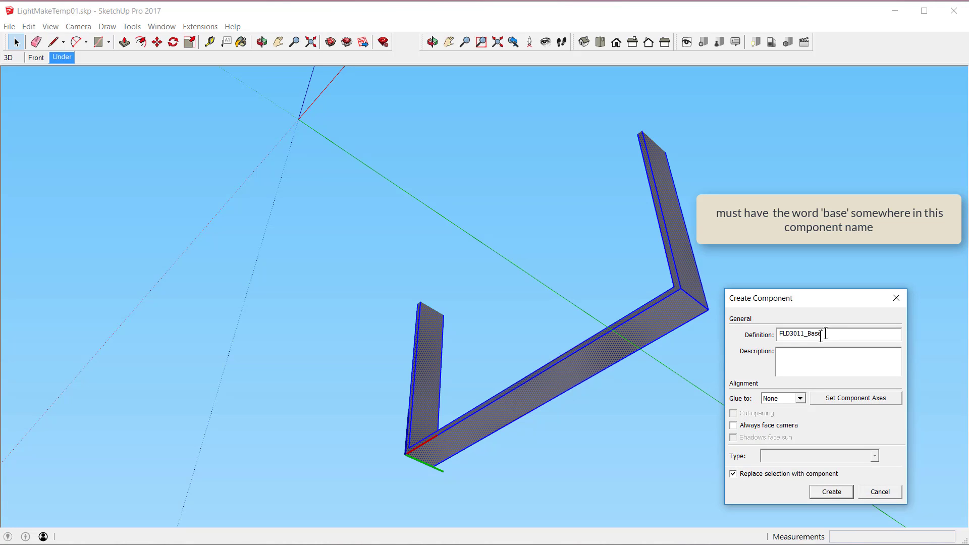
click(801, 398)
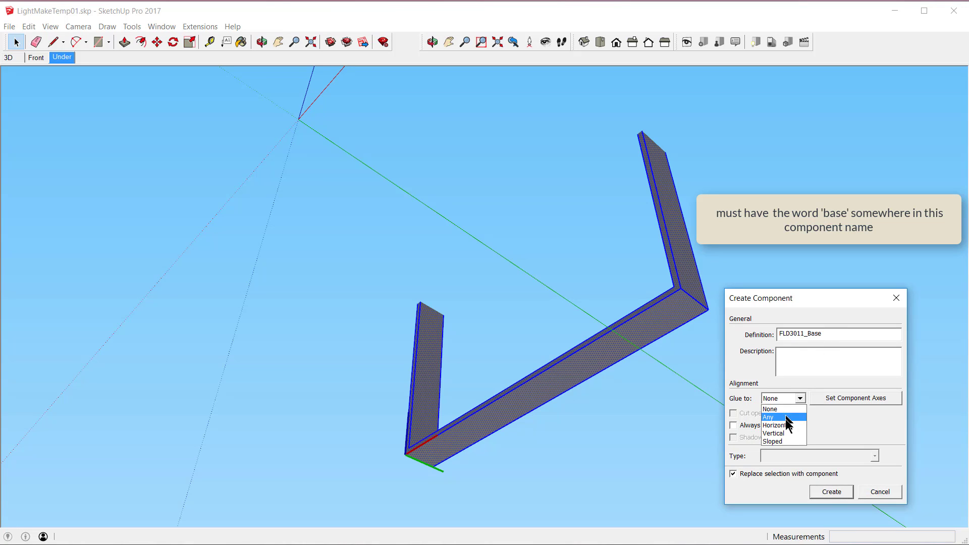
click(787, 422)
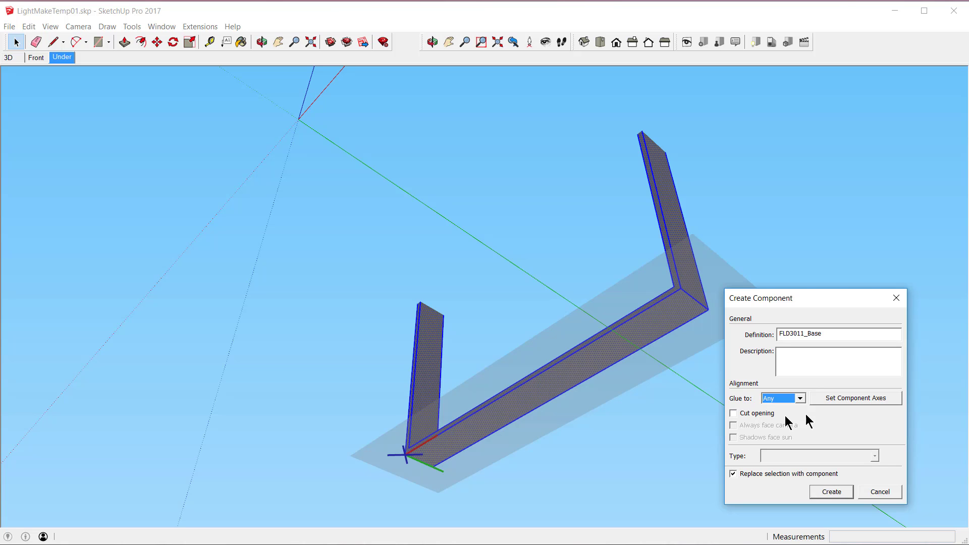
Step: Place the component axes at the centre of the bracket's underside, aligned with the model's red and green axes, and create the base component
click(854, 398)
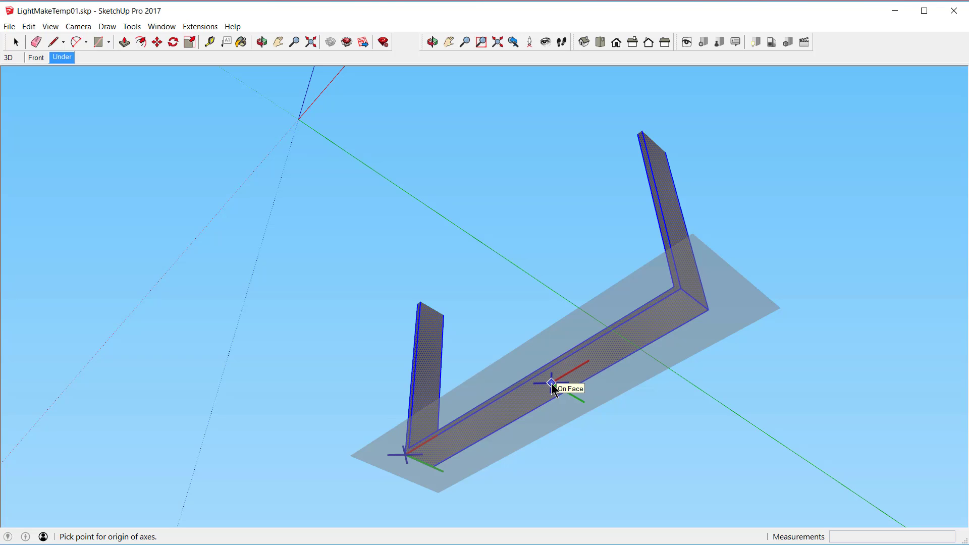
click(552, 384)
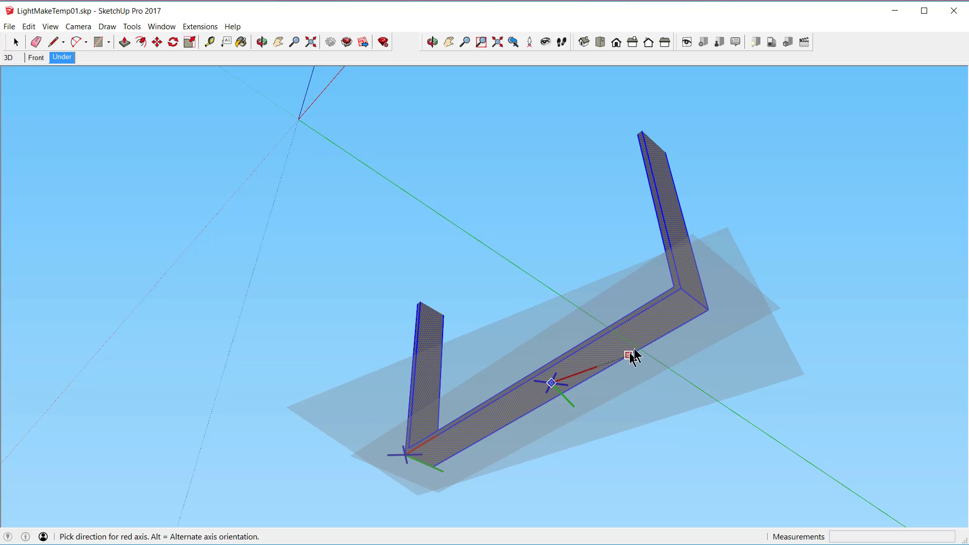
click(764, 253)
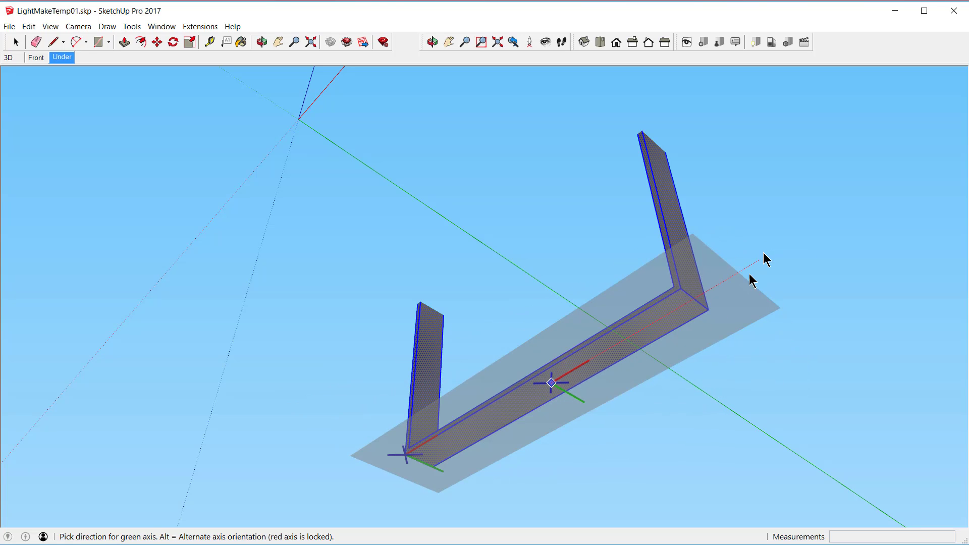
click(665, 454)
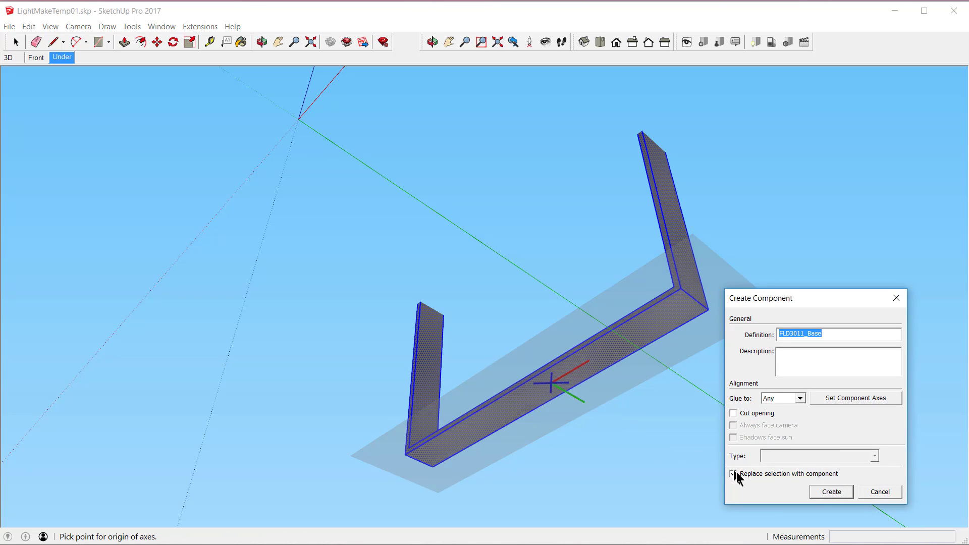
click(827, 492)
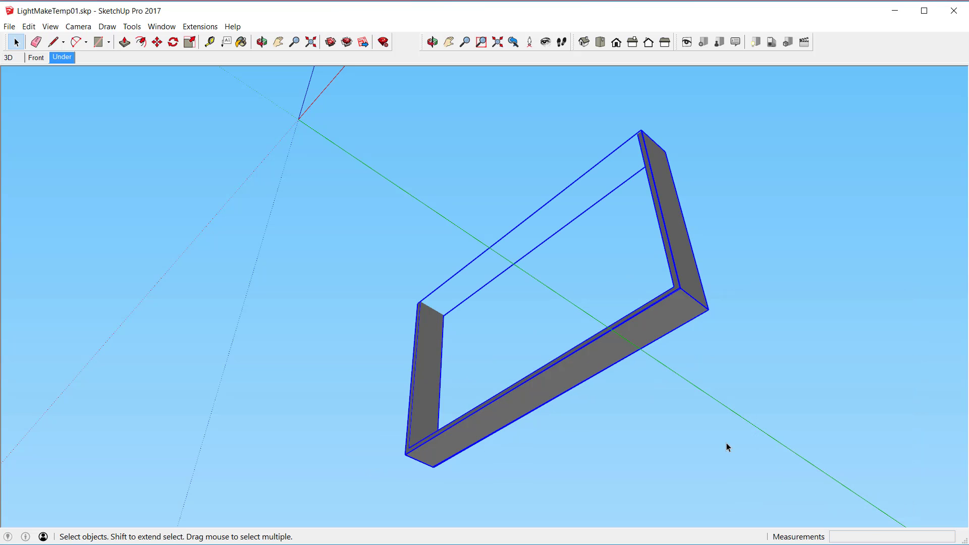
Step: In the 3D scene, unhide all geometry and hide the bracket base component so only the floodlight housing shows
click(9, 58)
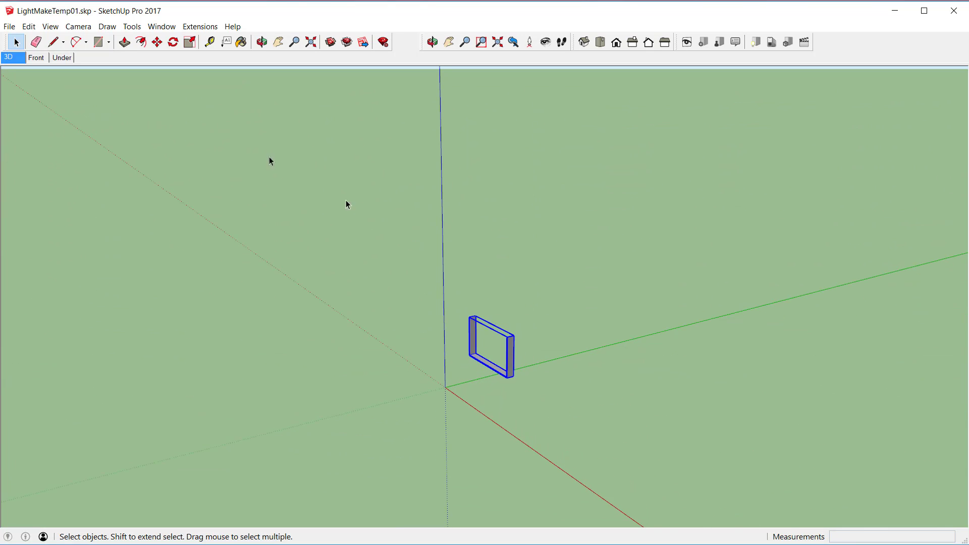
click(29, 26)
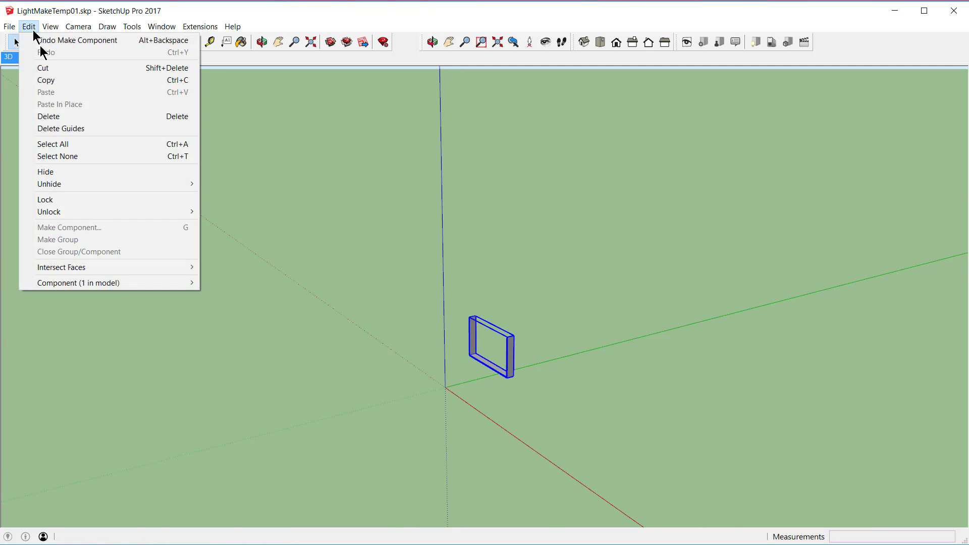
mouse_move(87, 186)
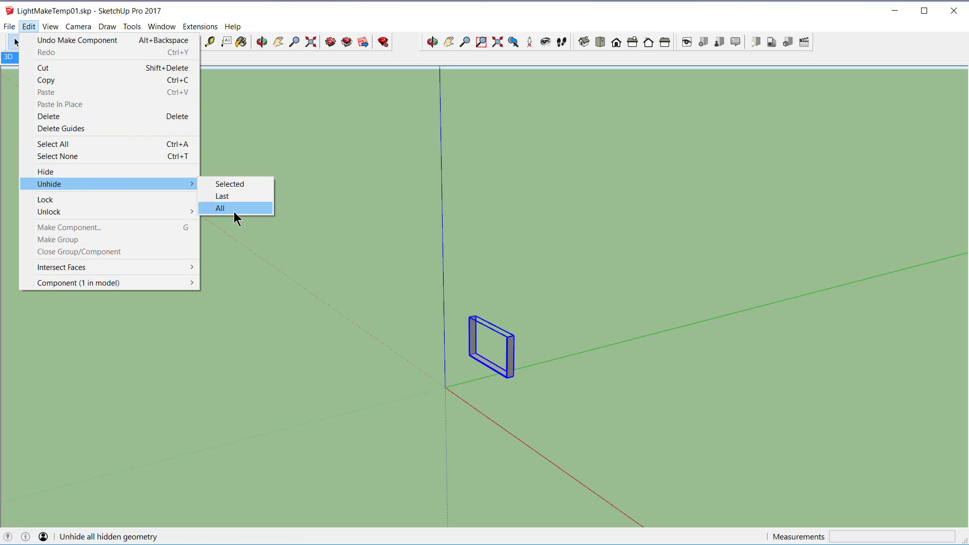
click(234, 211)
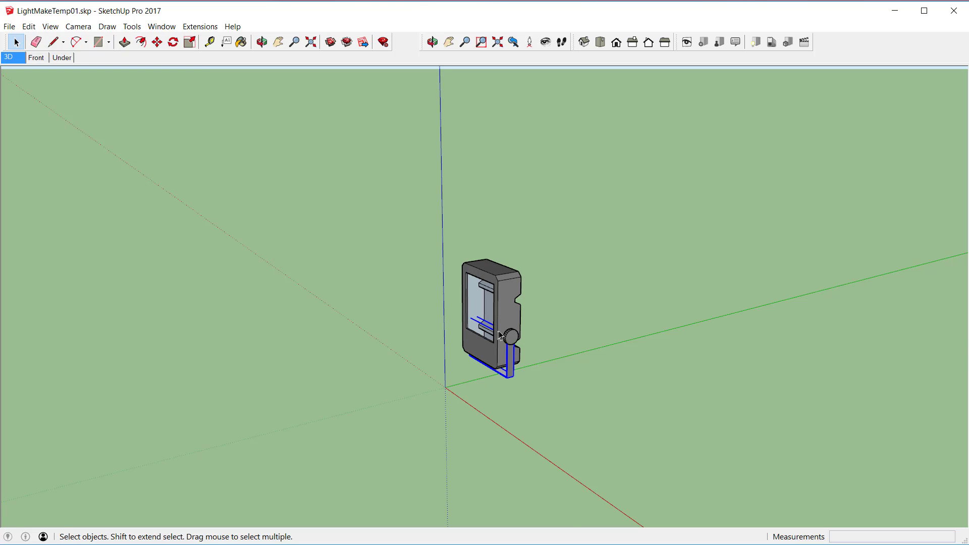
scroll(500, 329, up, 6)
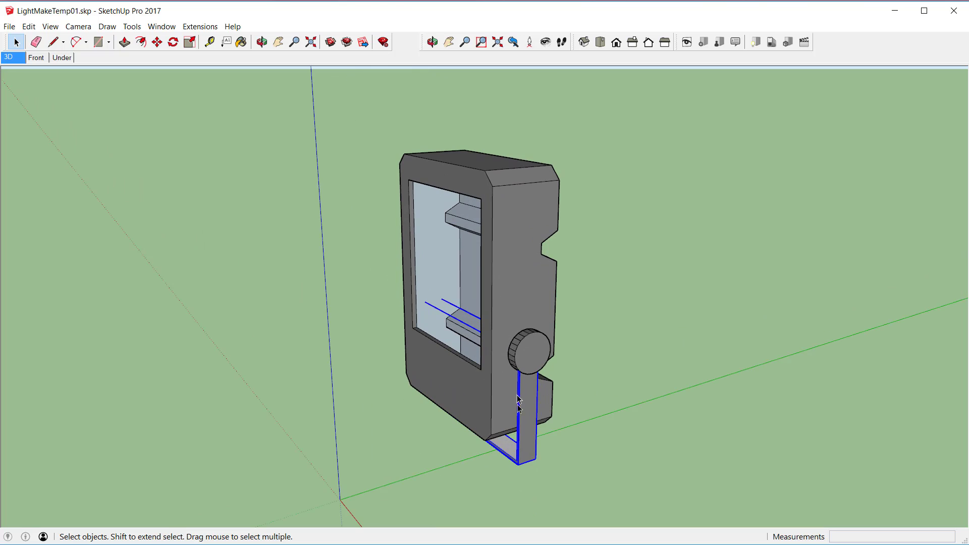
right_click(523, 437)
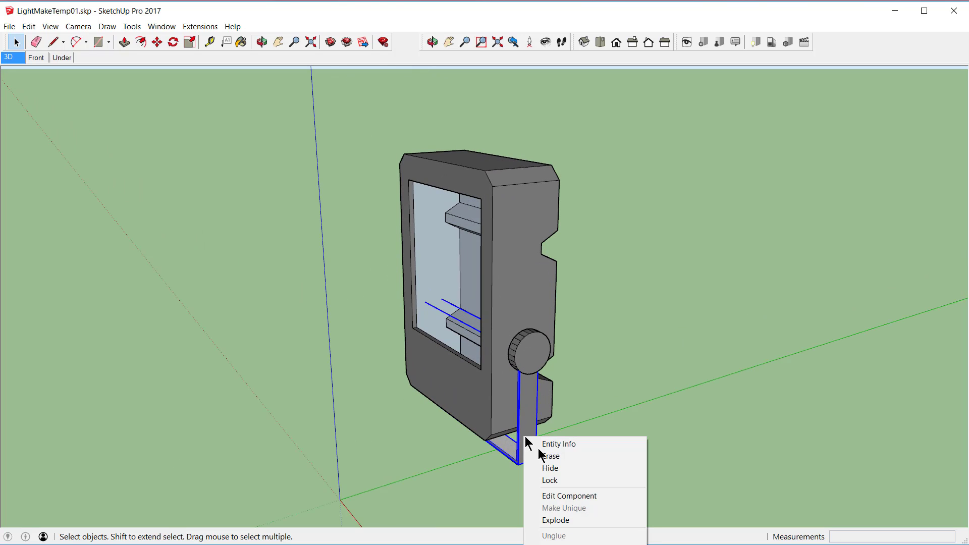
click(552, 472)
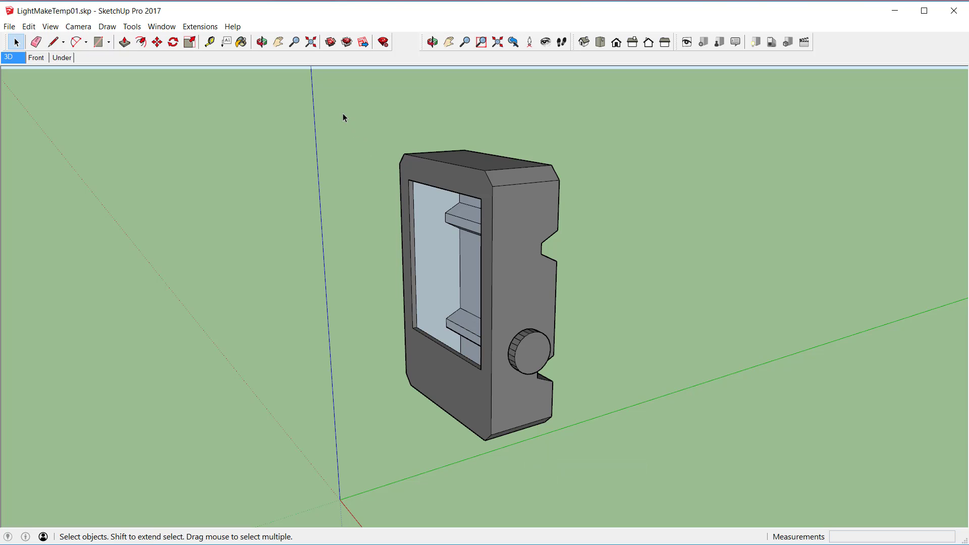
Step: Select the whole floodlight housing with its side knobs and begin making it a component named FLD3011_Head
drag(343, 113, 622, 474)
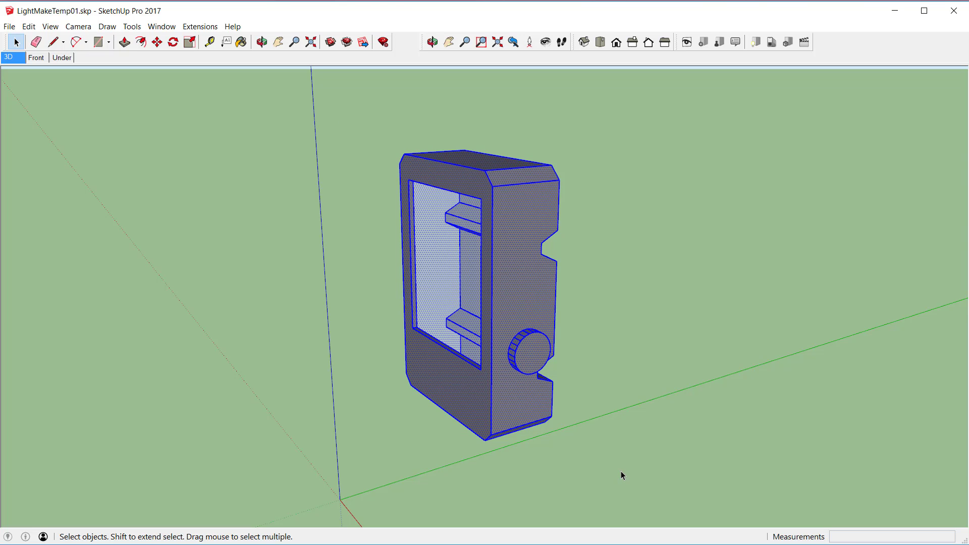
right_click(498, 308)
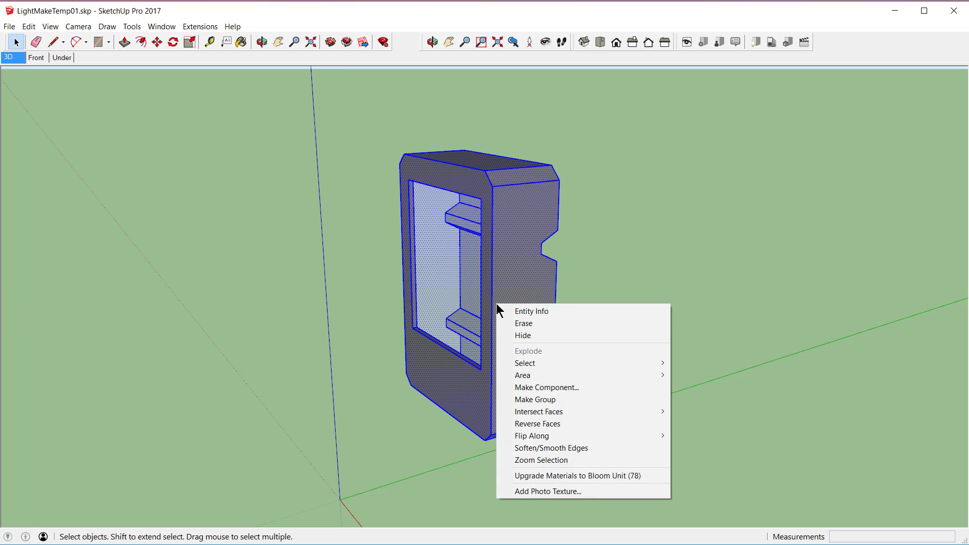
click(541, 386)
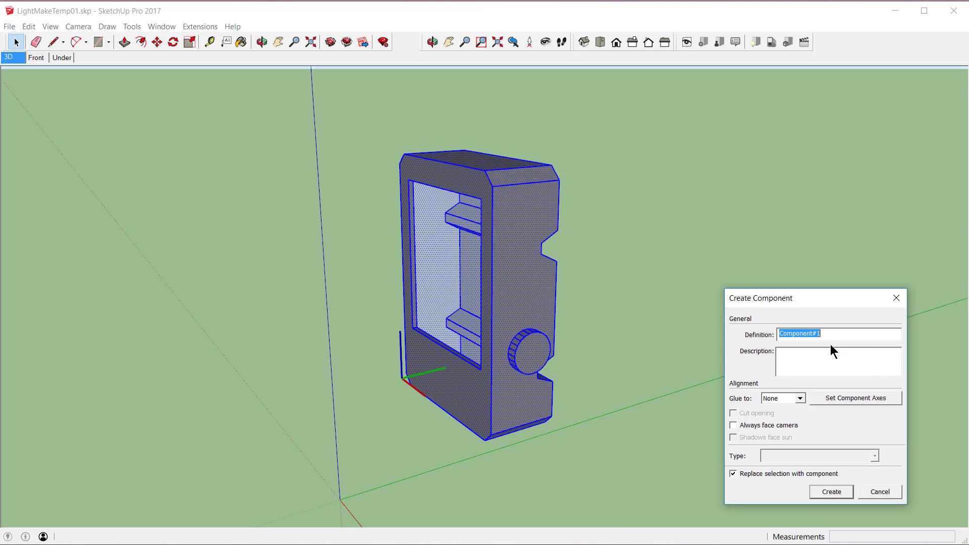
text(FLD3011_Head)
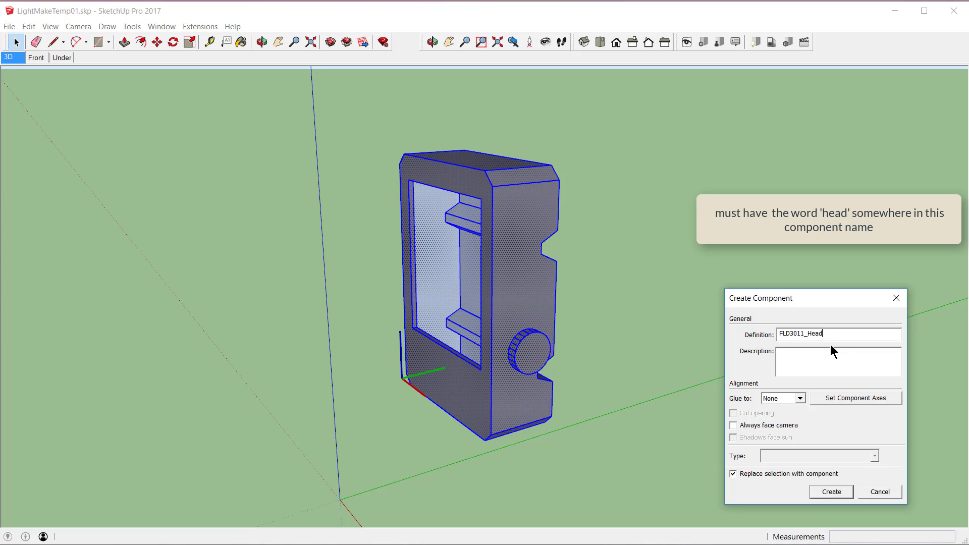
Step: Set the head component's origin at the centre of the side knob, aligned with the red and green axes, and create the component
click(858, 395)
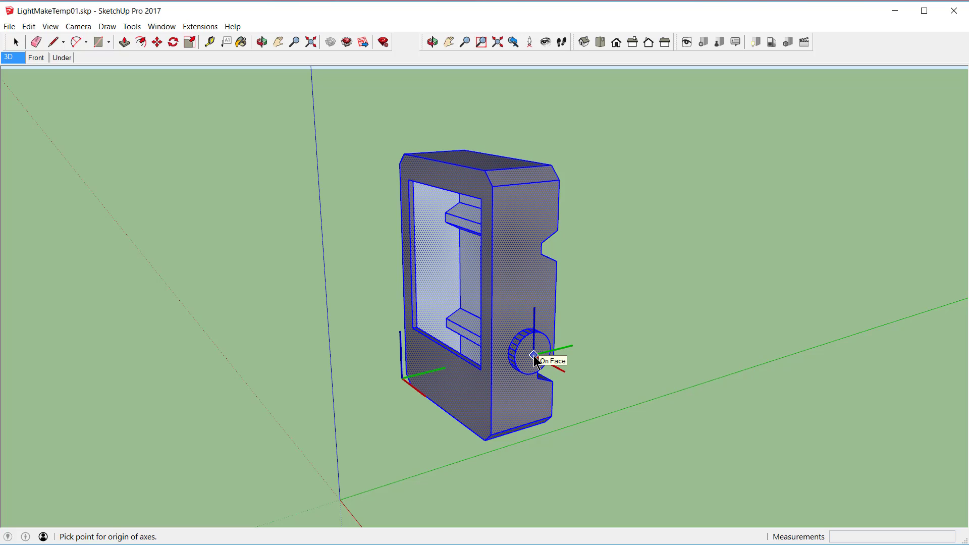
click(535, 356)
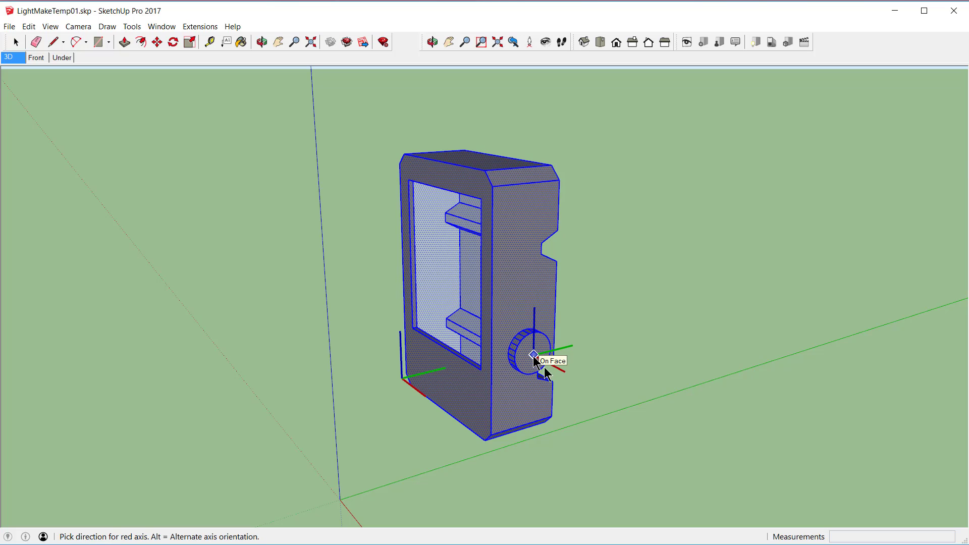
click(662, 432)
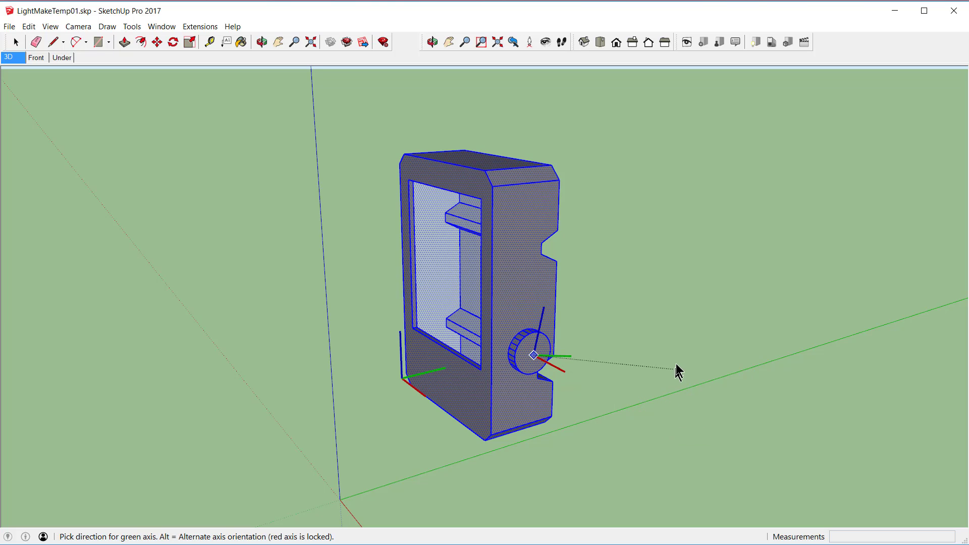
click(677, 323)
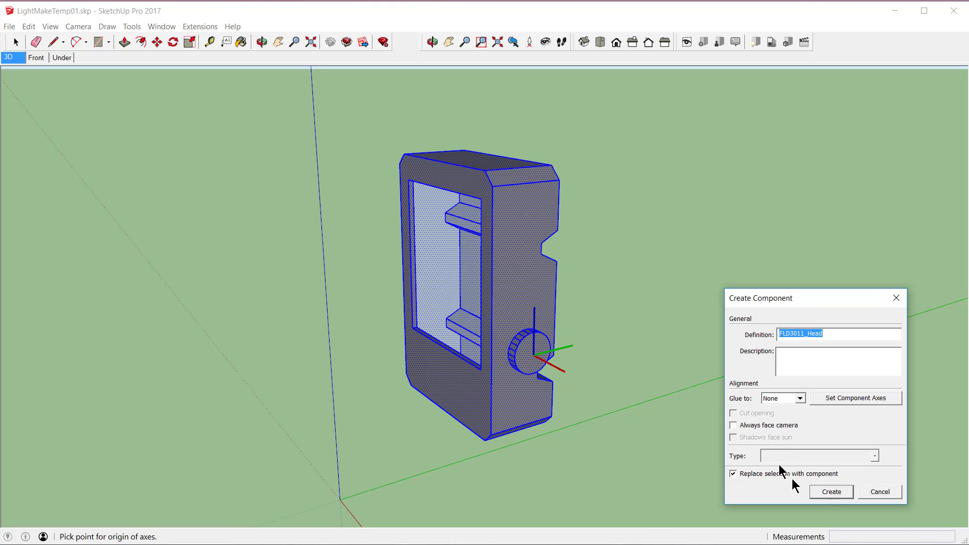
click(832, 493)
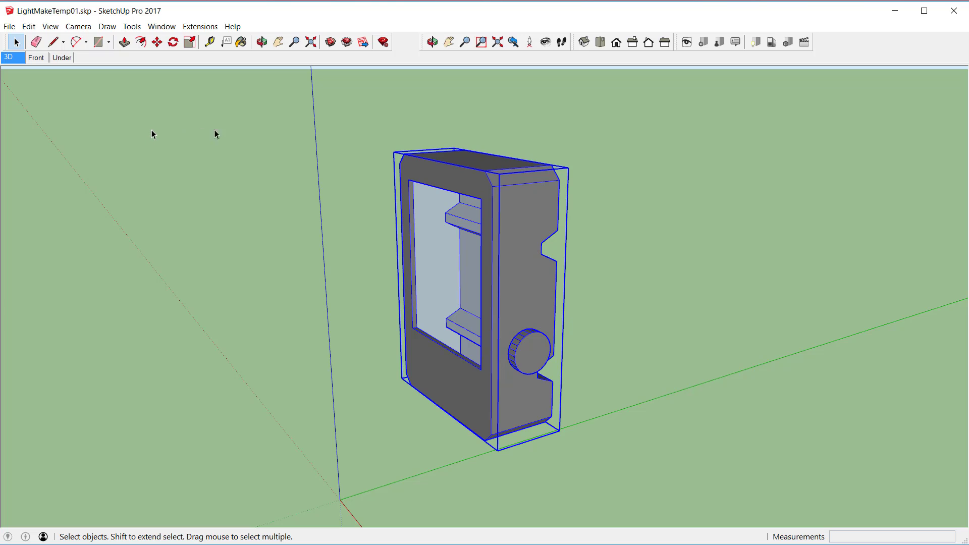
Step: Measure the height of the glass opening on the front of the floodlight head
click(210, 44)
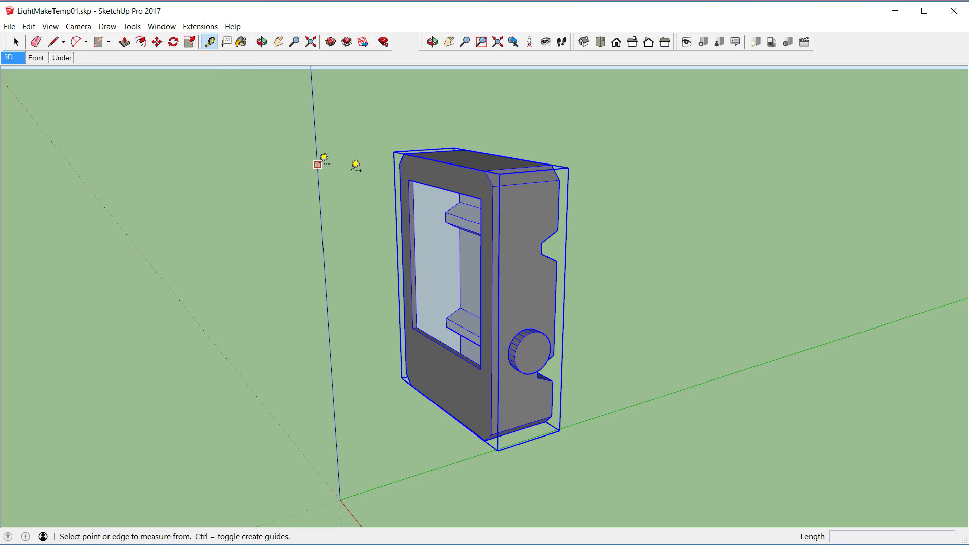
click(409, 180)
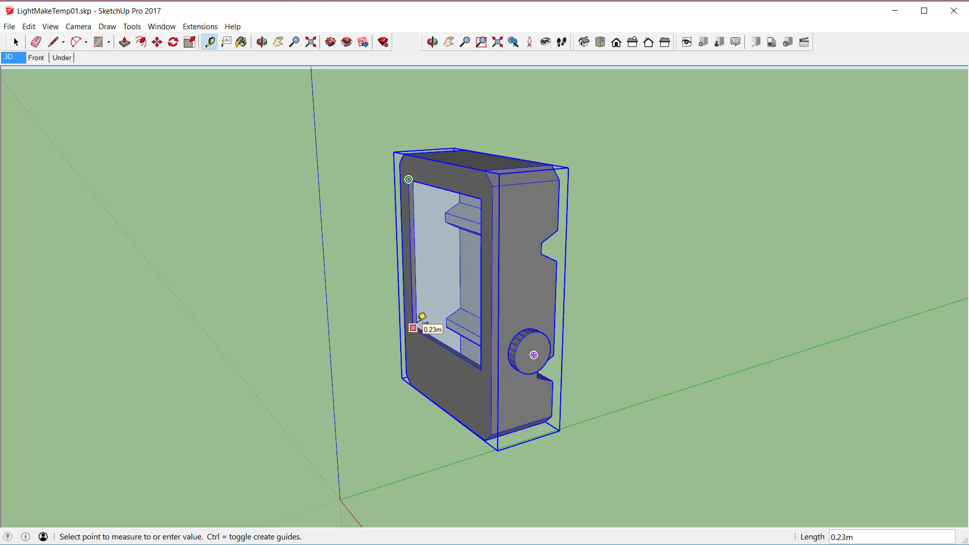
key(space)
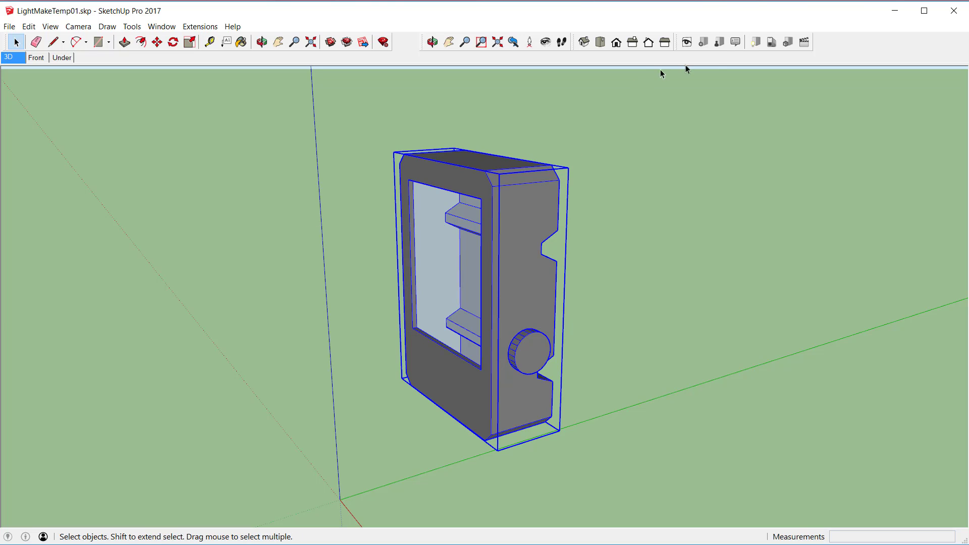
Step: Add a new custom light in the Bloom Unit Luminaire Manager
click(755, 43)
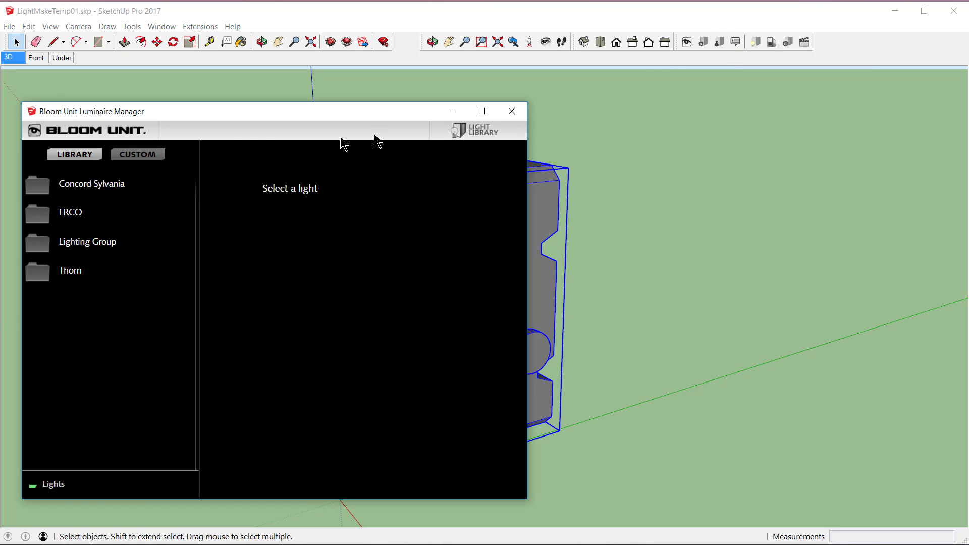
click(138, 154)
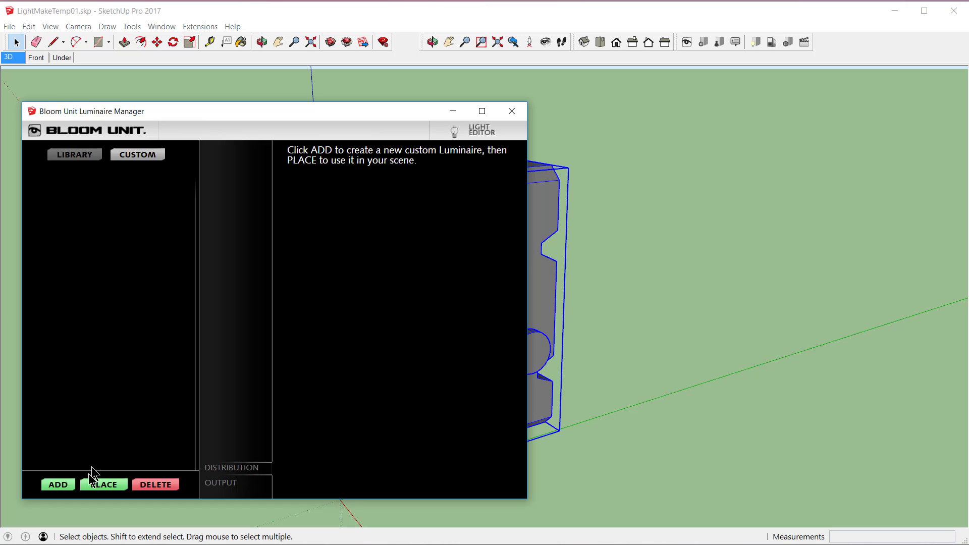
click(58, 485)
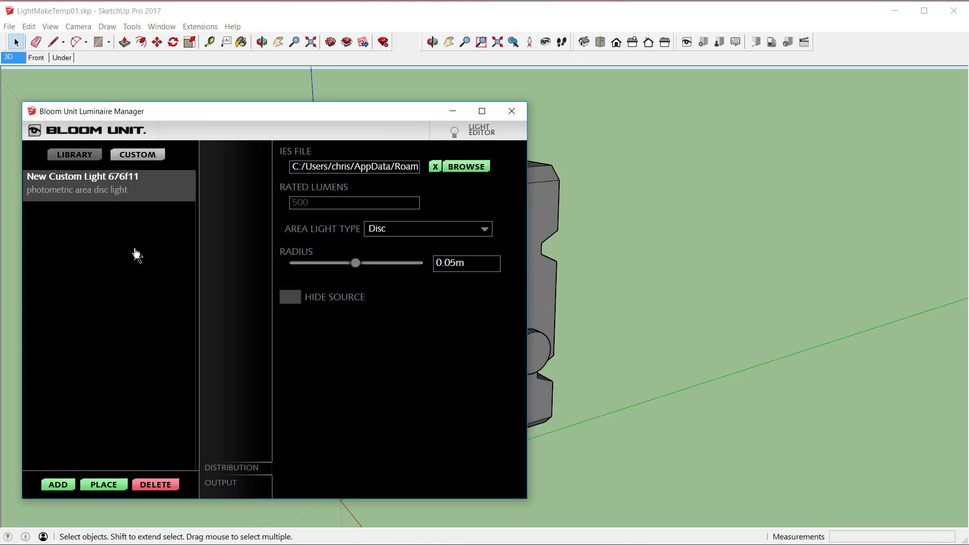
Step: Rename the new custom light to FLD3011_Web
double_click(146, 177)
text(FLD3011)
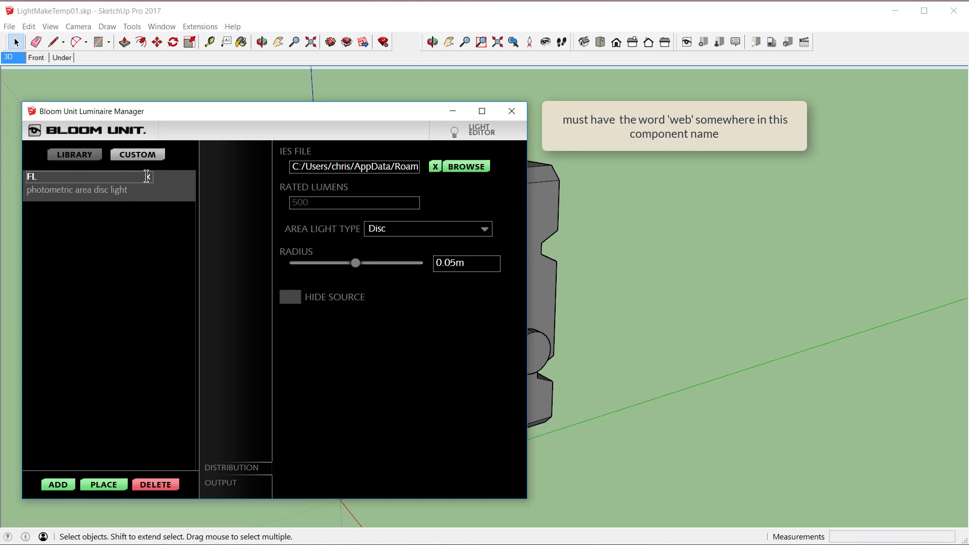
text(_Web)
Step: Load the IES file 147324_2.IES from the BU Luminaires_How_to folder into the FLD3011_Web light
click(469, 167)
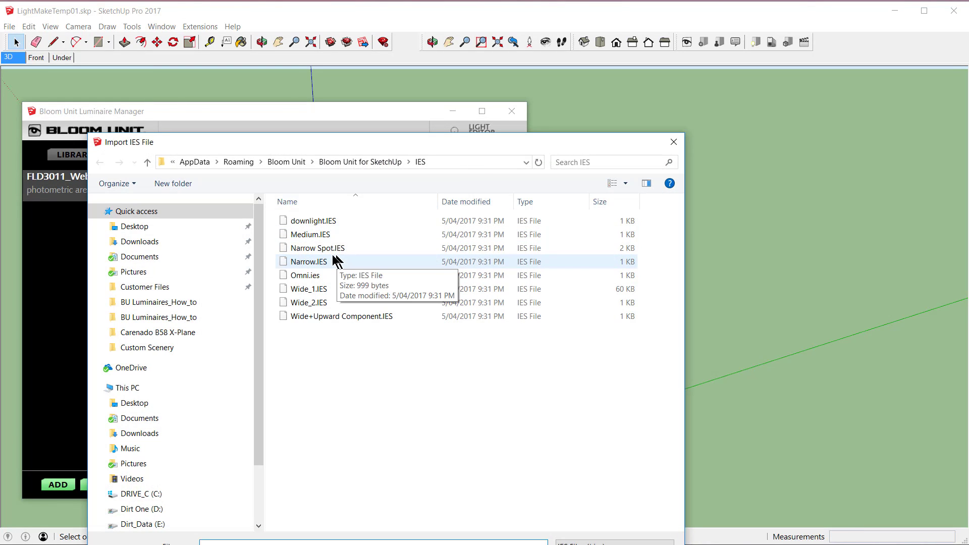
click(169, 304)
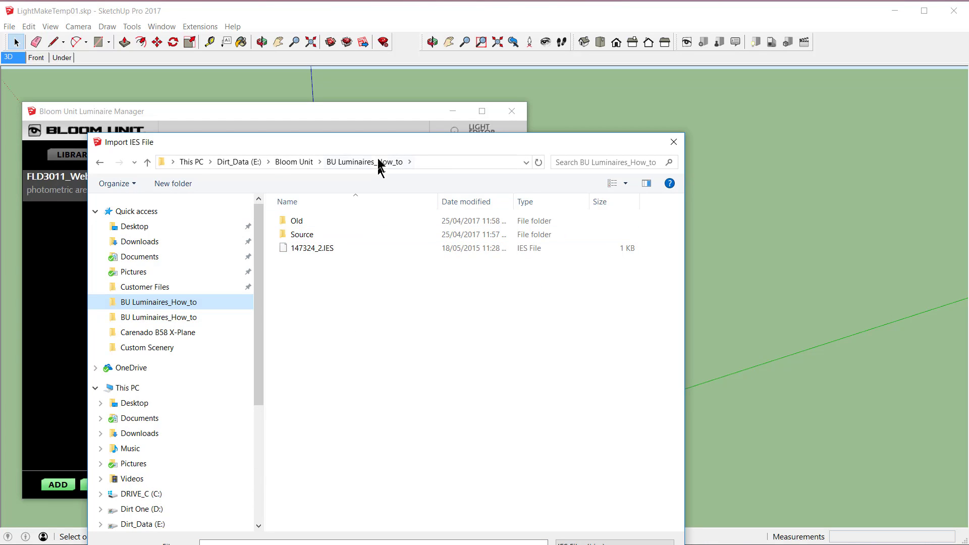
drag(378, 142, 375, 71)
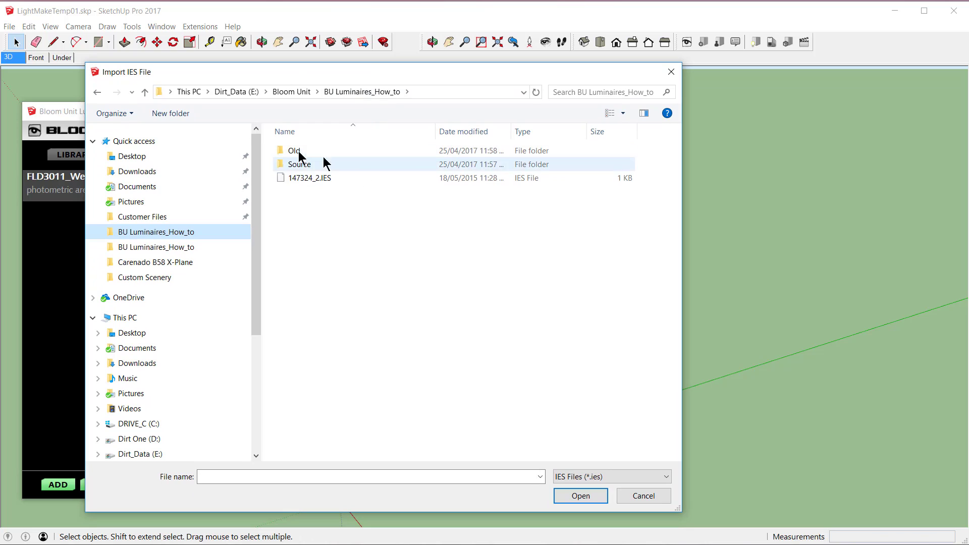
click(306, 179)
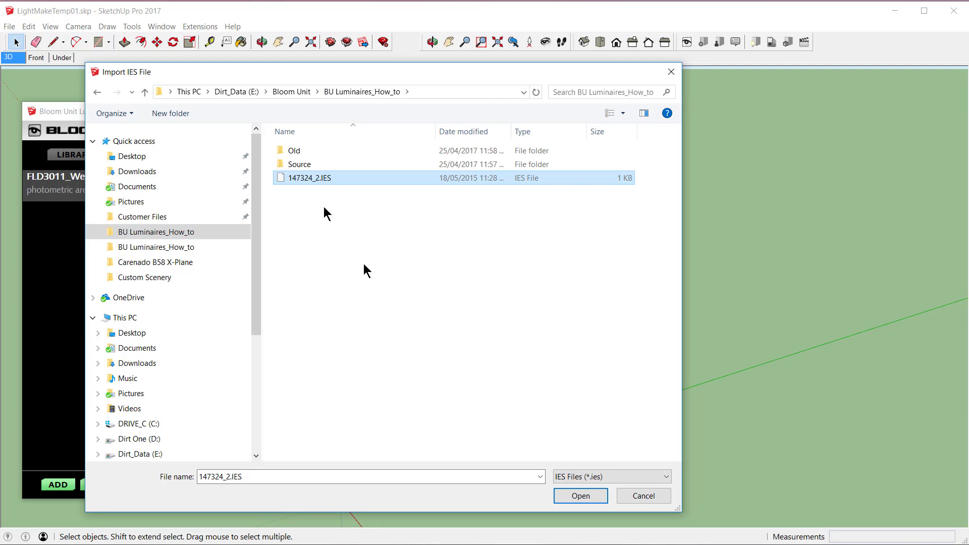
click(581, 496)
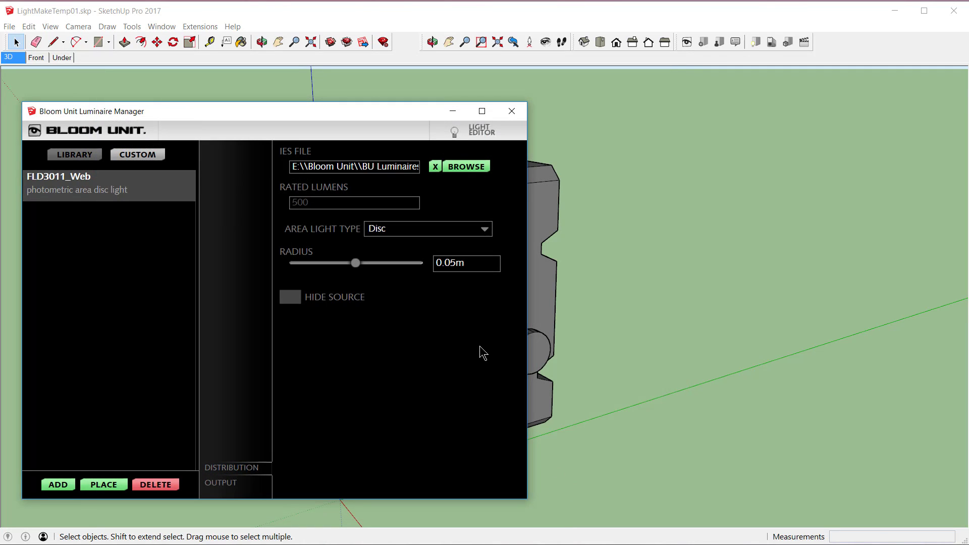
Step: Make the light a rectangular area light with a width of 0.2 m and a height of 0.23 m
click(487, 230)
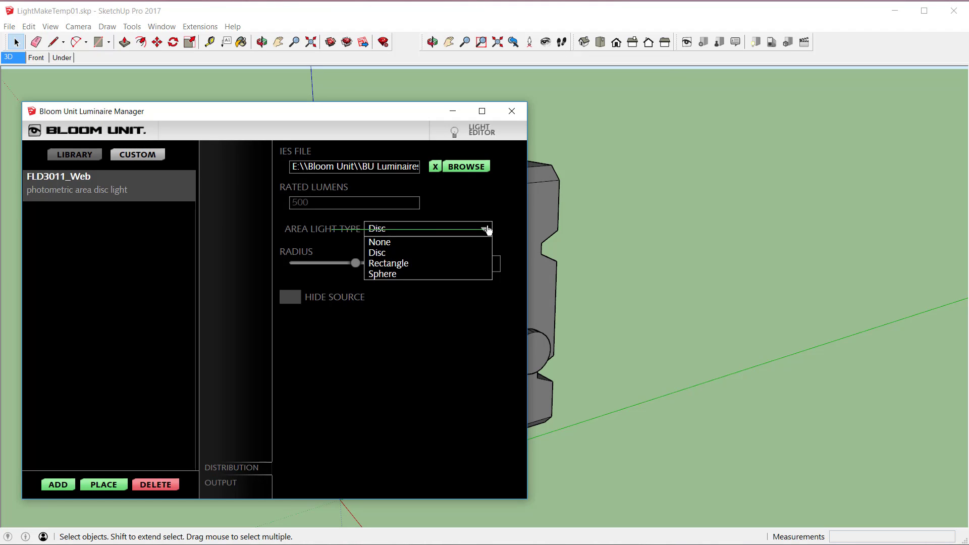
click(460, 264)
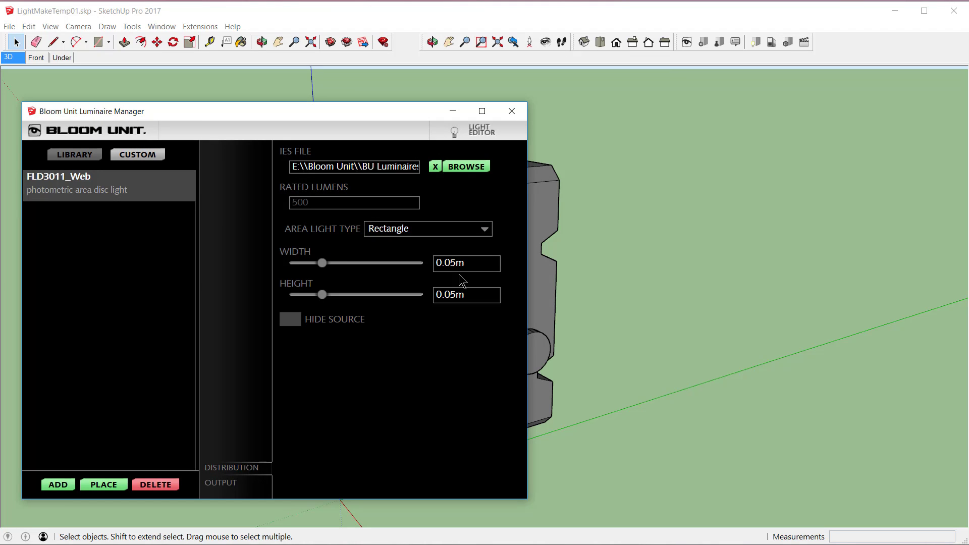
drag(445, 263, 454, 295)
text(2)
text(23)
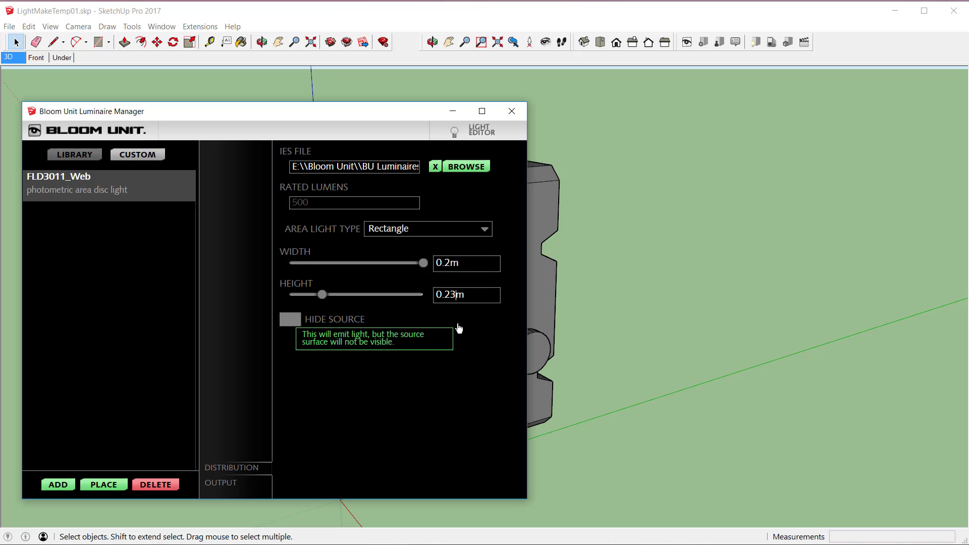
drag(265, 111, 253, 109)
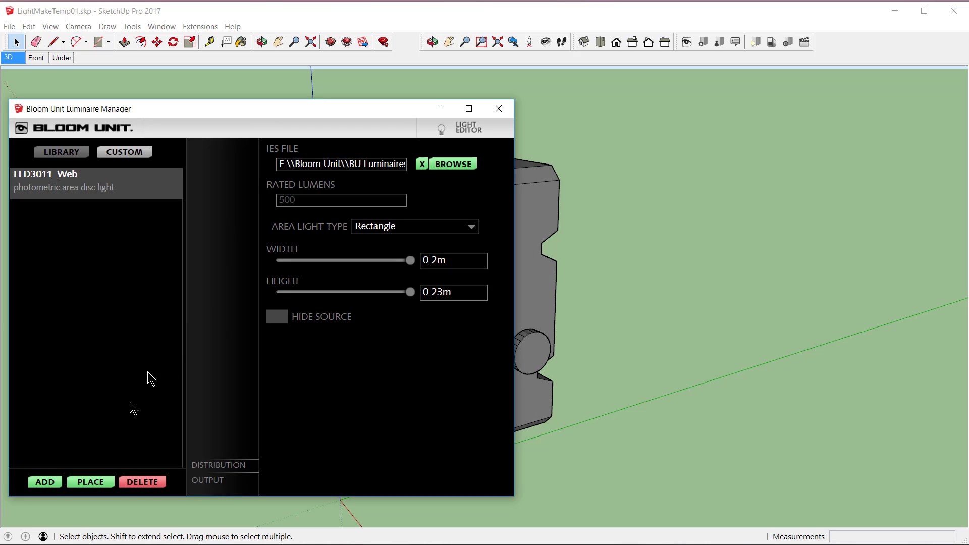
Step: Place the FLD3011_Web light in the model beside the floodlight head and close the Luminaire Manager
click(99, 485)
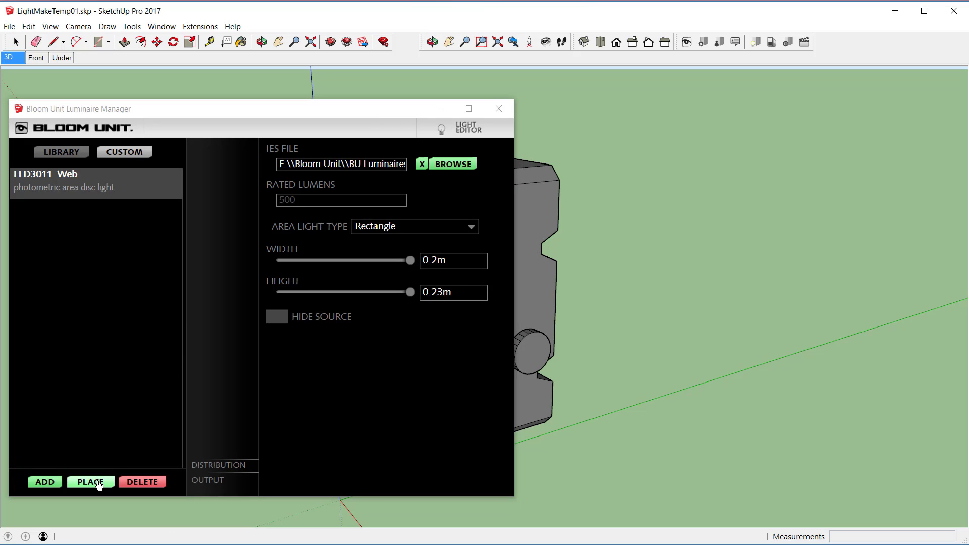
click(557, 231)
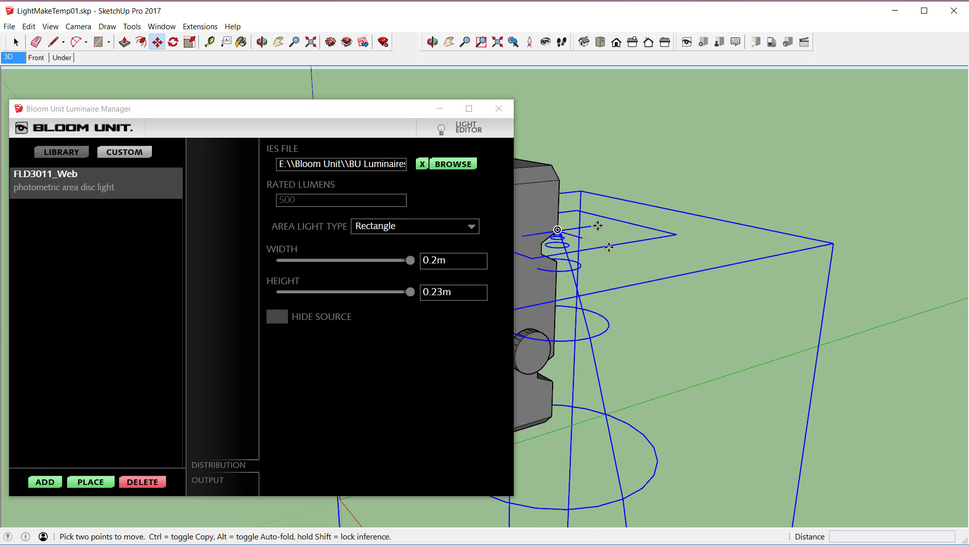
click(497, 110)
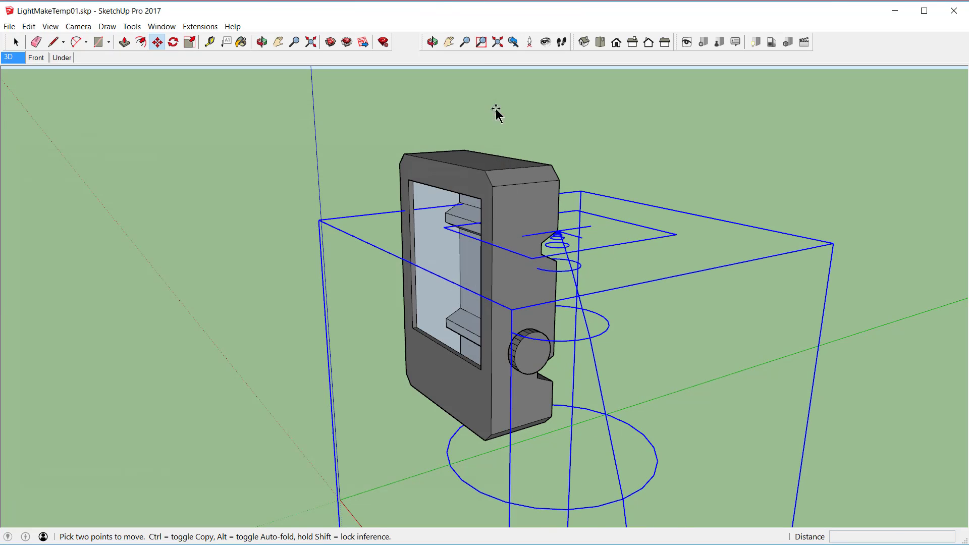
Step: Rotate the placed light from pointing down to horizontal, aiming in the direction the floodlight's glass faces
click(311, 43)
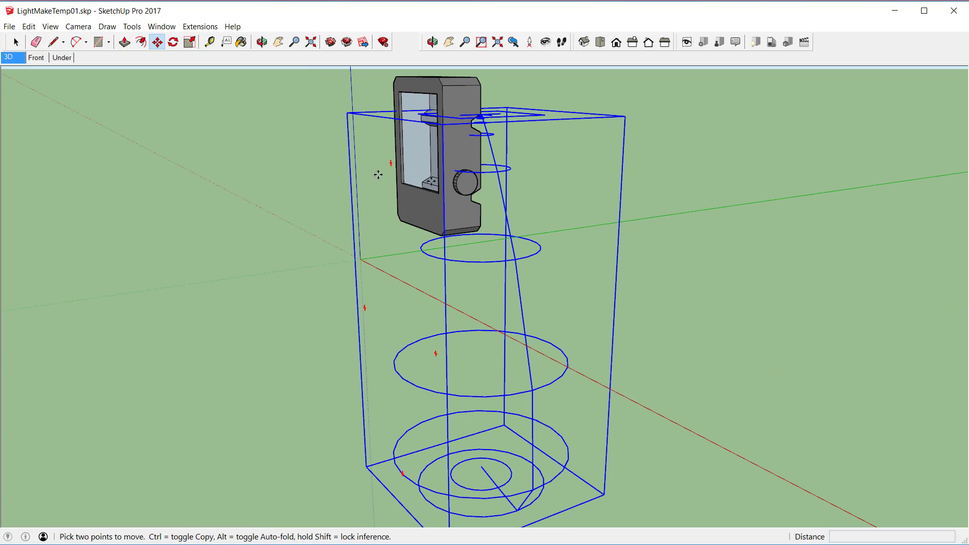
key(q)
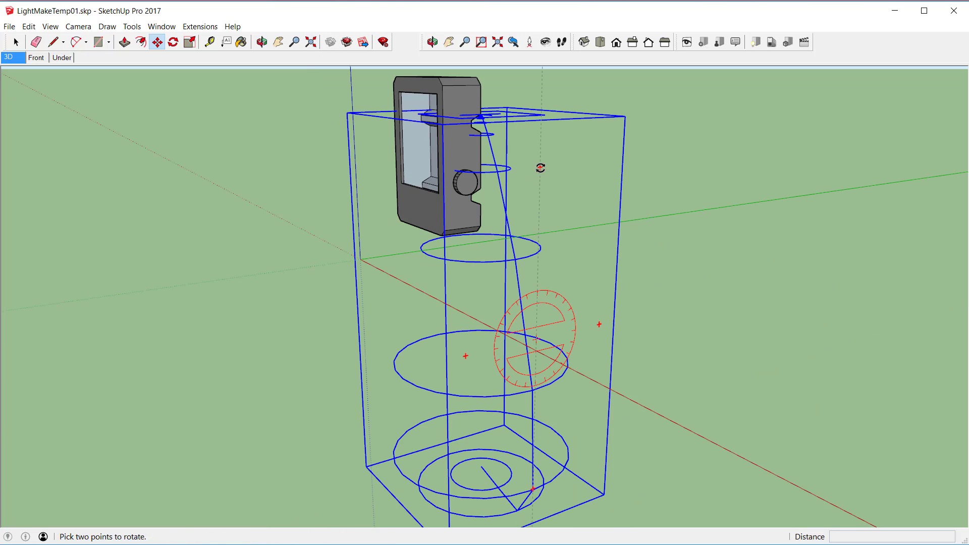
click(541, 167)
Step: Move the light by the upper corner of its source rectangle onto the matching corner of the head's glass opening
key(m)
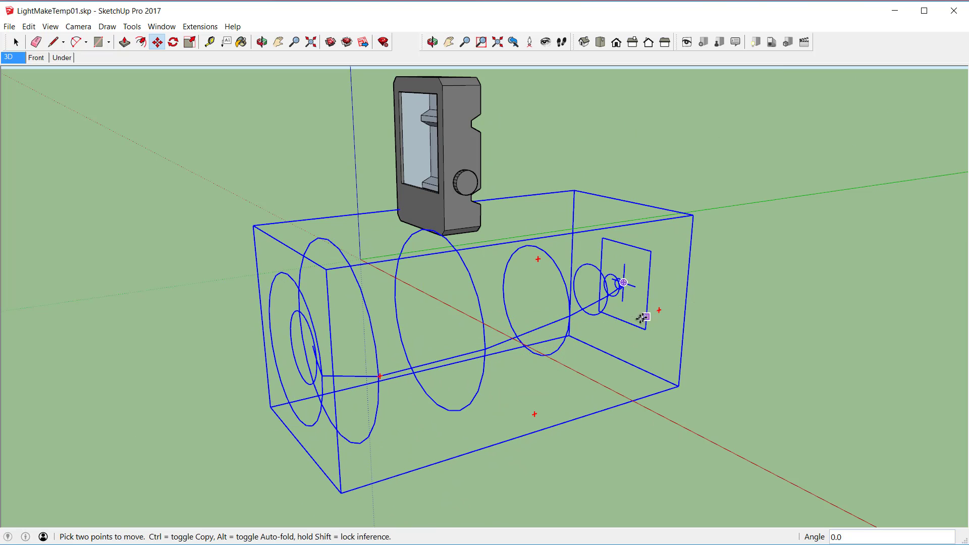
click(651, 252)
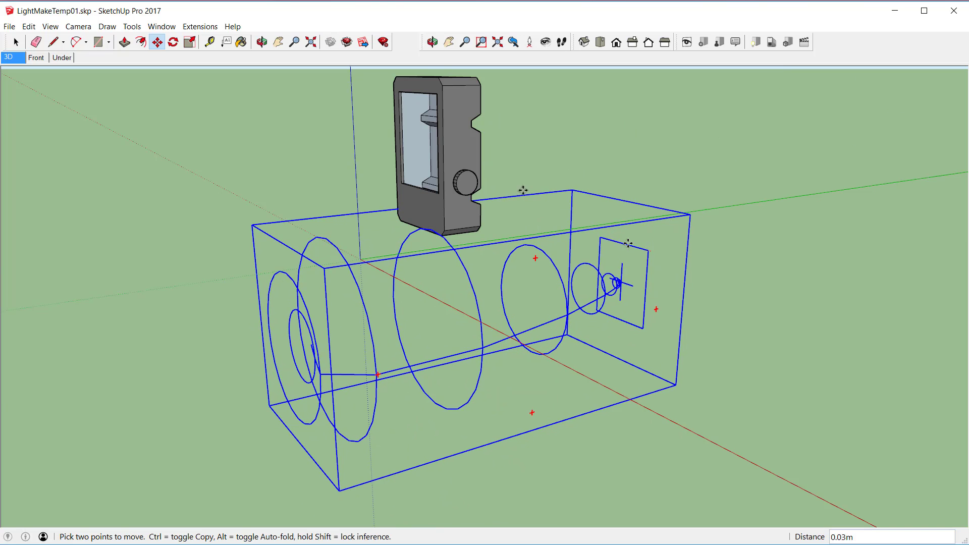
click(437, 95)
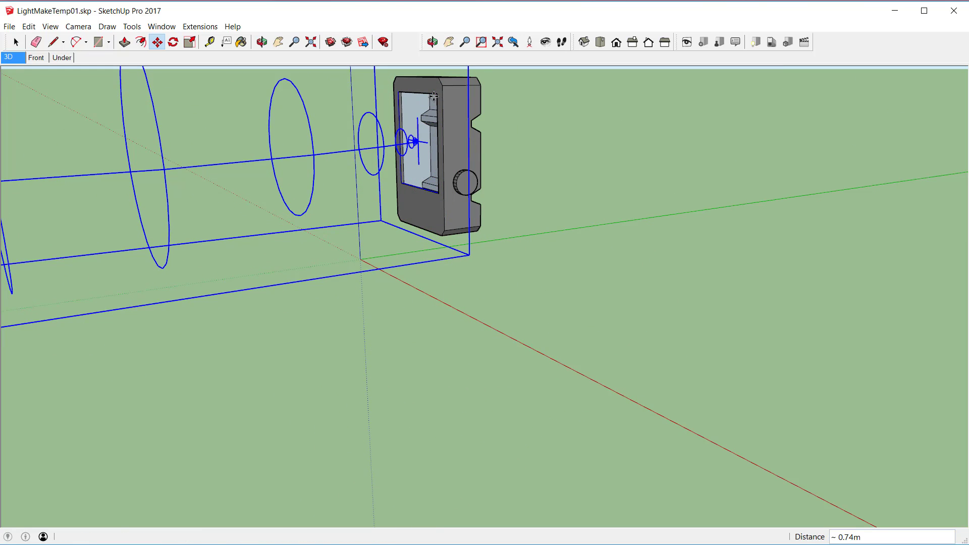
click(311, 42)
scroll(510, 254, down, 2)
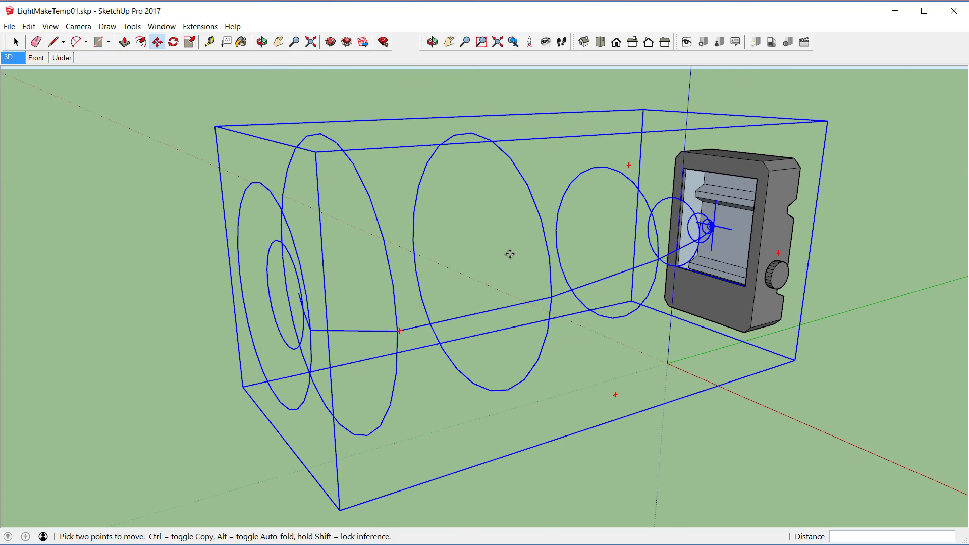
scroll(510, 254, down, 2)
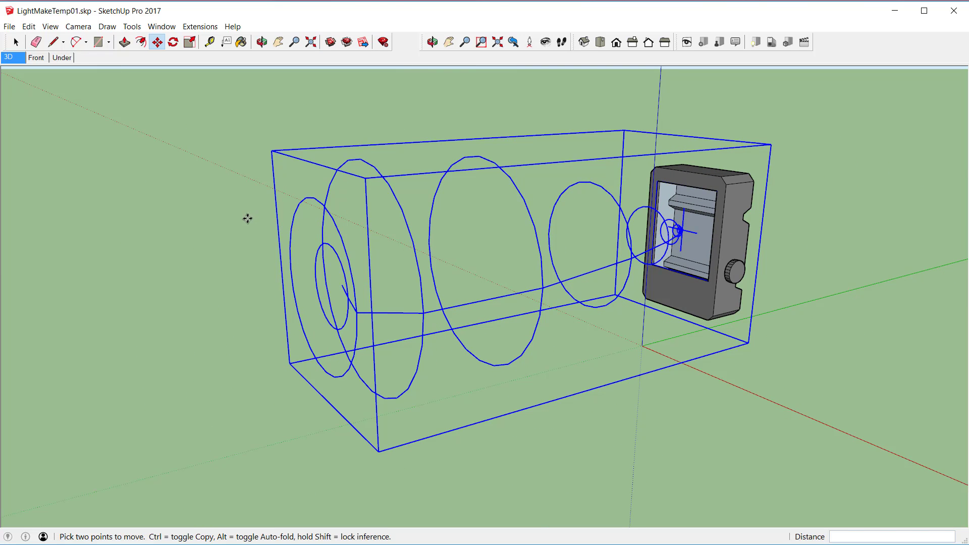
scroll(505, 251, down, 1)
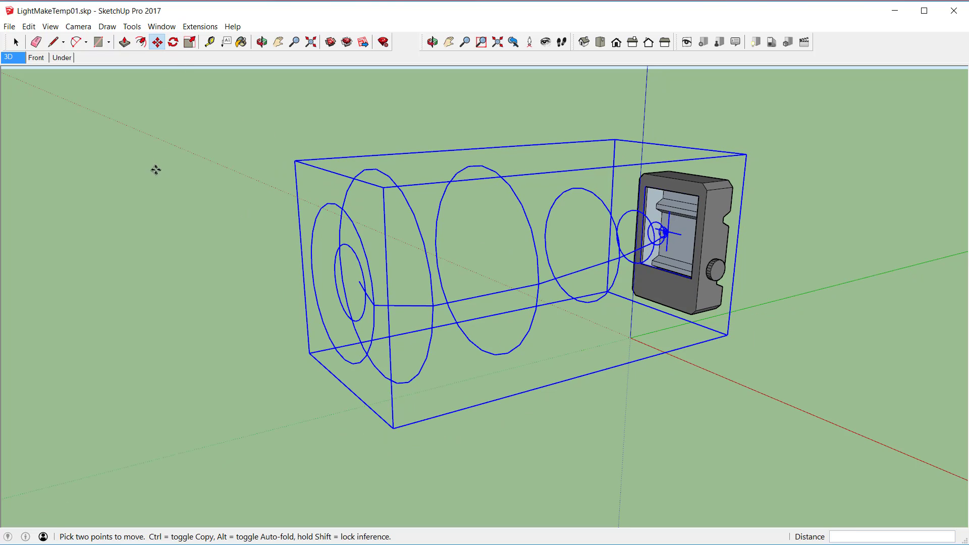
Step: Show the Outliner tray, unhide the FLD3011_Base component and clear the selection
click(15, 42)
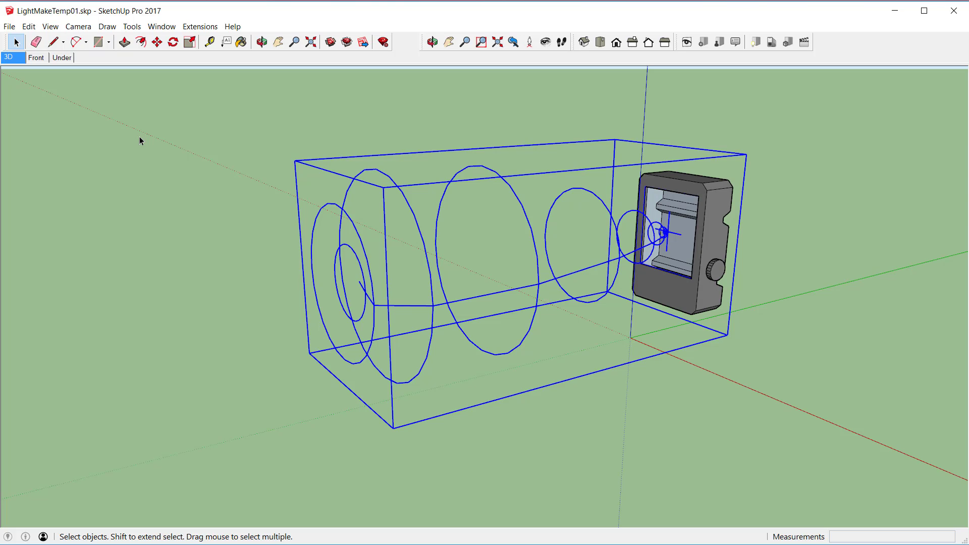
click(168, 28)
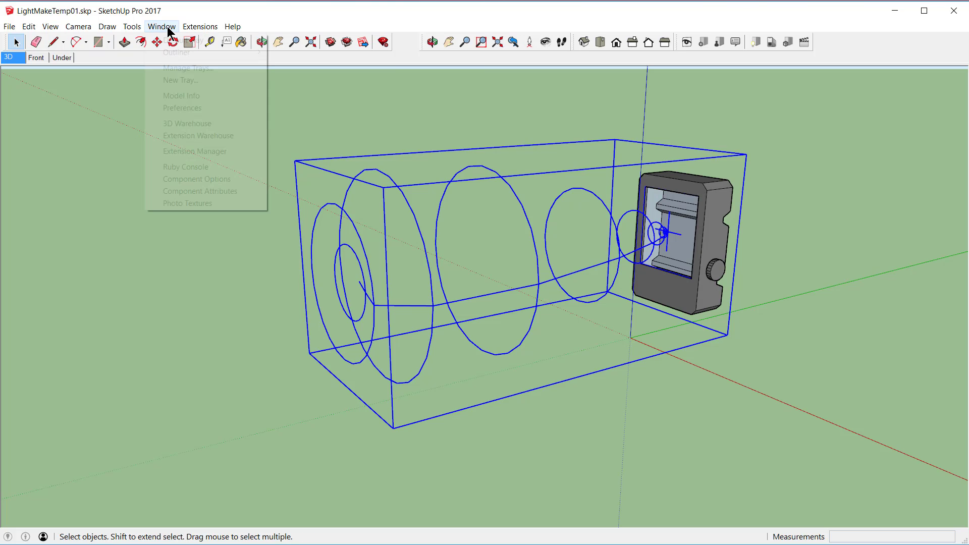
mouse_move(202, 54)
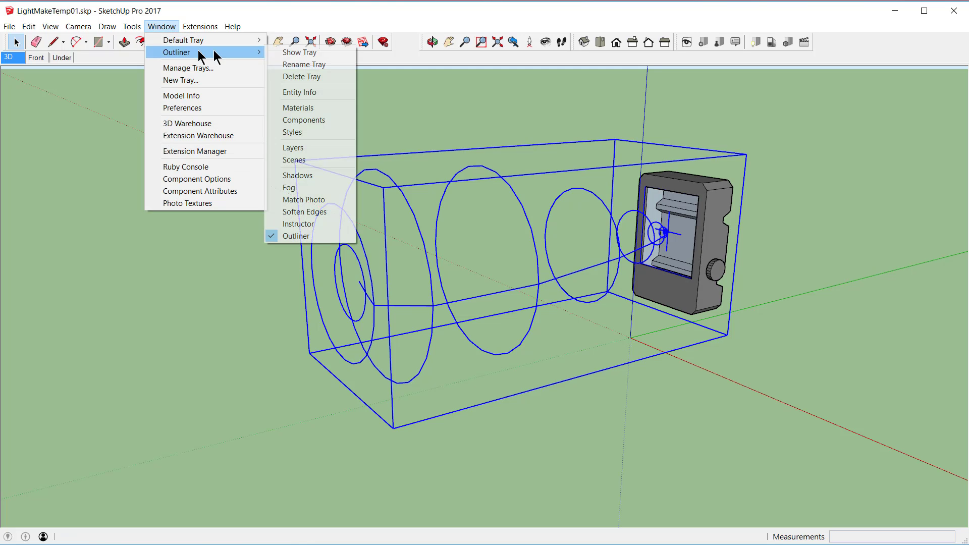
click(281, 53)
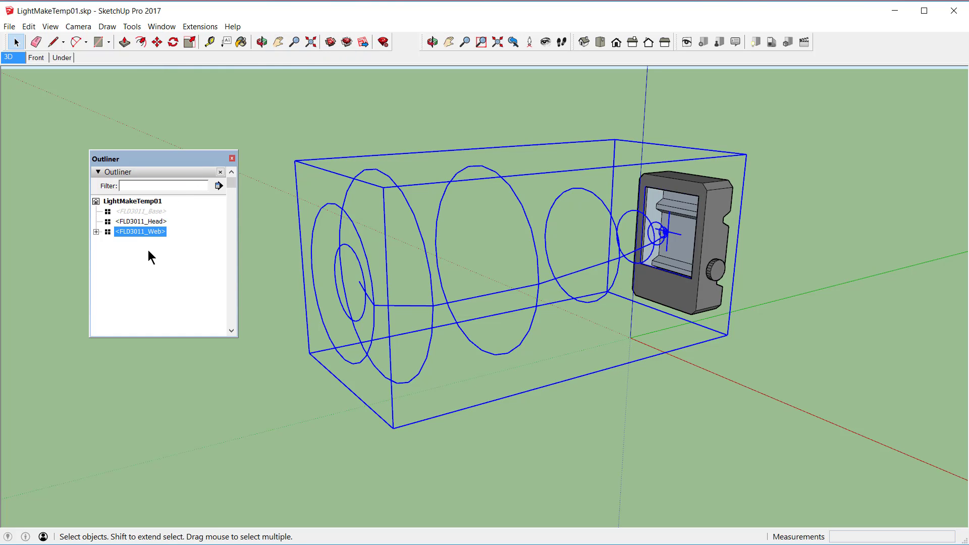
right_click(142, 212)
click(175, 242)
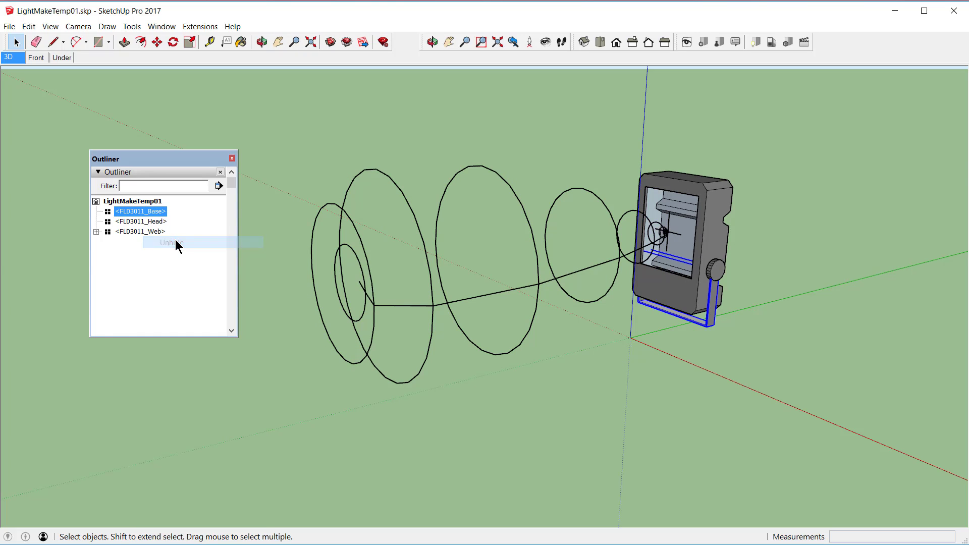
click(164, 255)
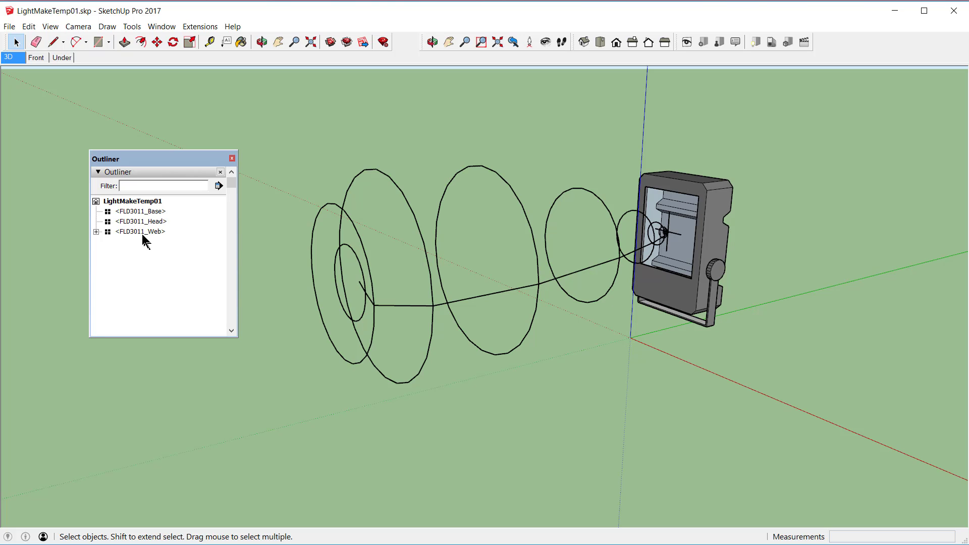
Step: Nest FLD3011_Web inside FLD3011_Head and FLD3011_Head inside FLD3011_Base, select the whole luminaire to check it, and close the Outliner
drag(141, 231, 145, 222)
drag(138, 217, 139, 211)
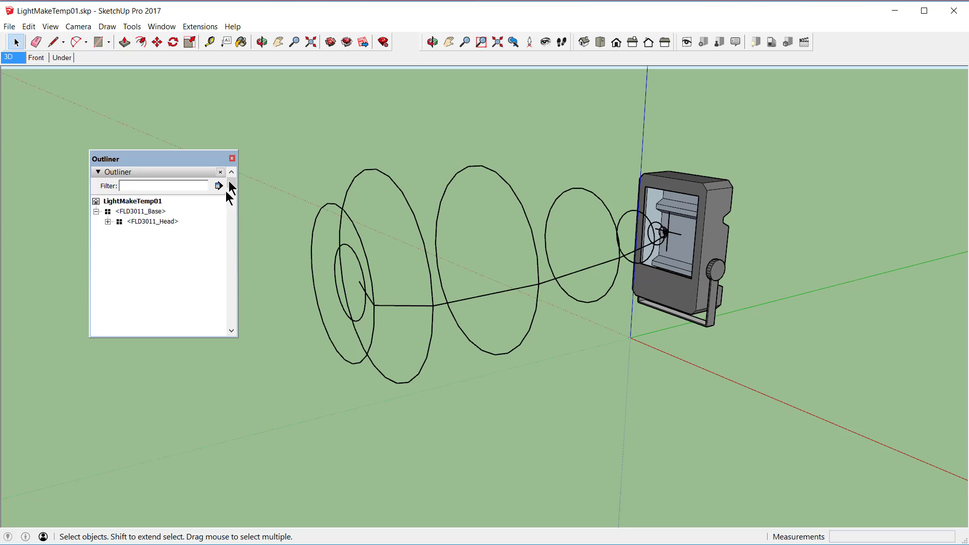
click(642, 184)
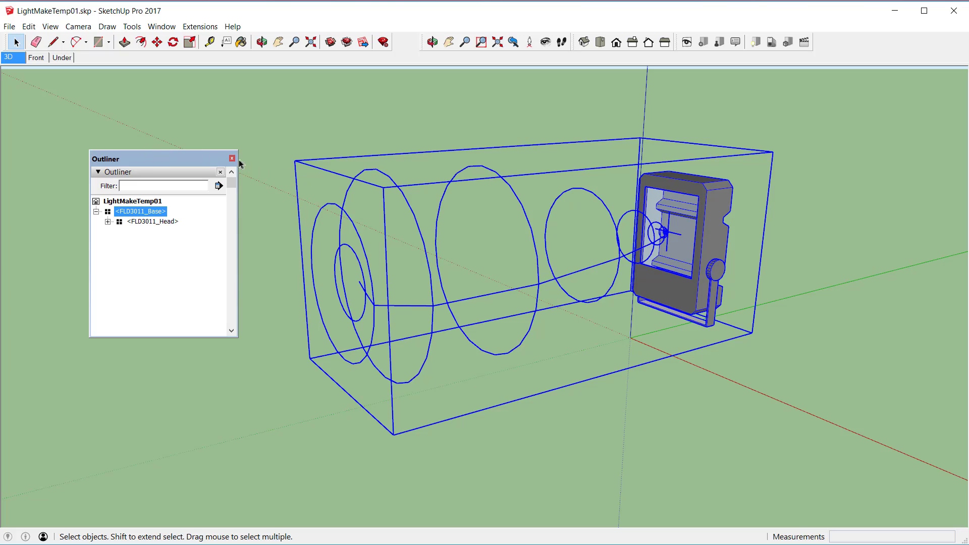
click(233, 158)
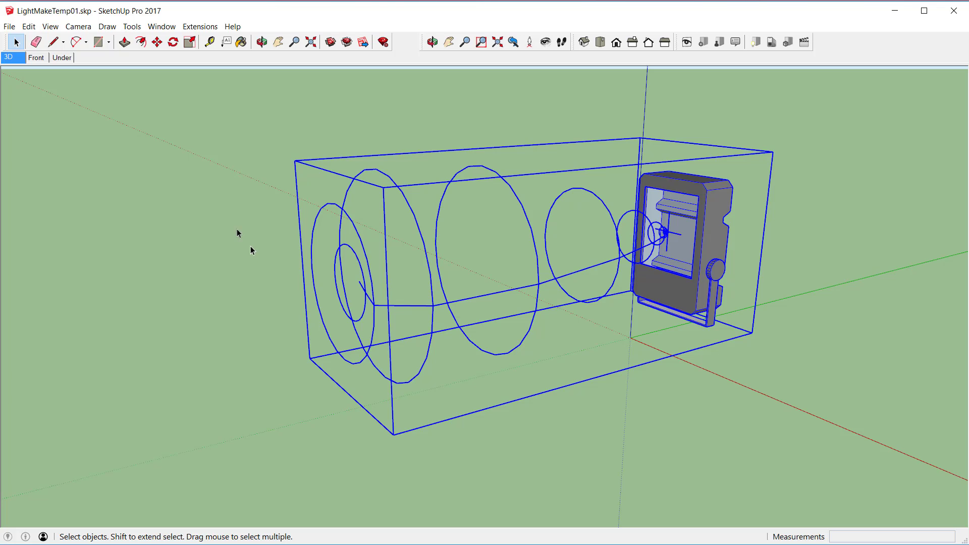
Step: Save the model under the new file name FLD3011_WF in the BU Luminaires_How_to folder
click(11, 28)
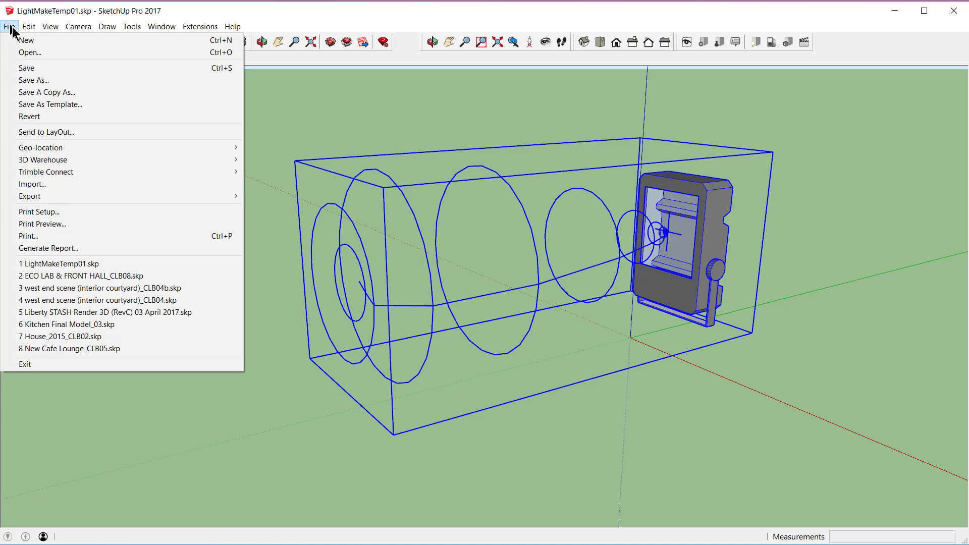
click(28, 80)
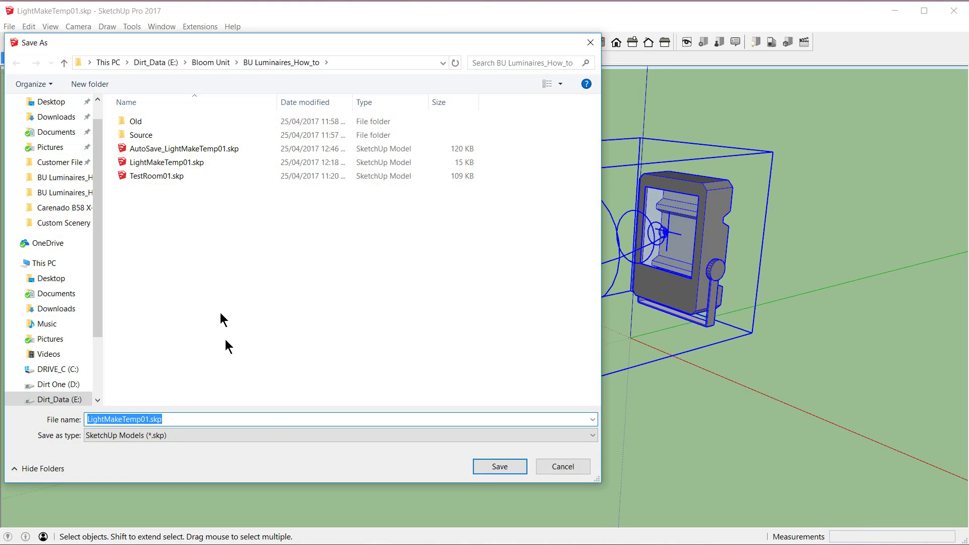
text(FLD3011)
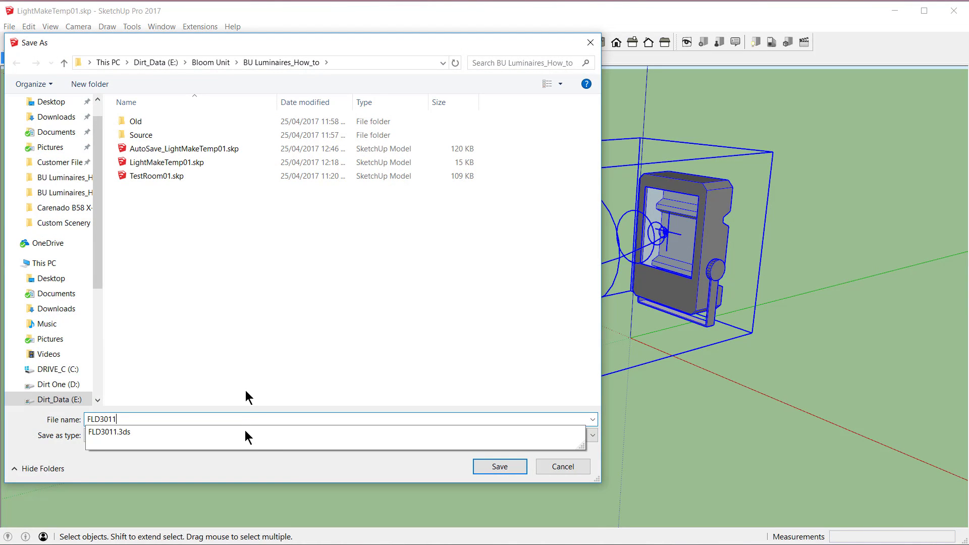
text(_WF)
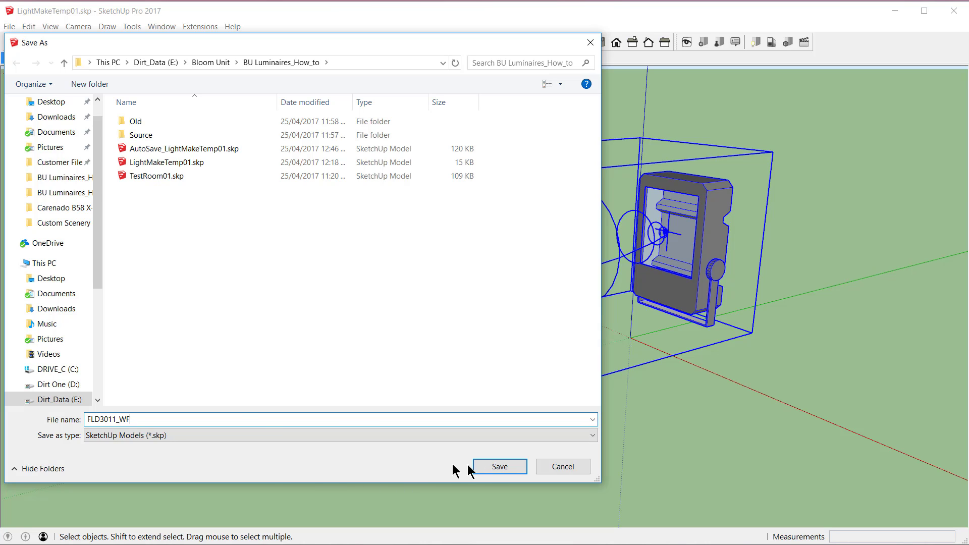
click(498, 467)
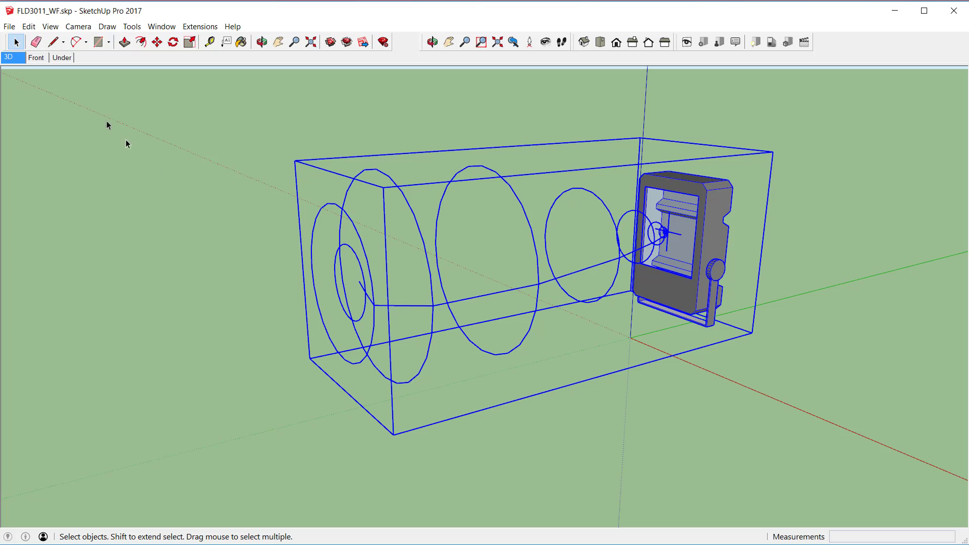
Step: Save the model under the new file name FLD3011_WF_X in the BU Luminaires_How_to folder
click(11, 27)
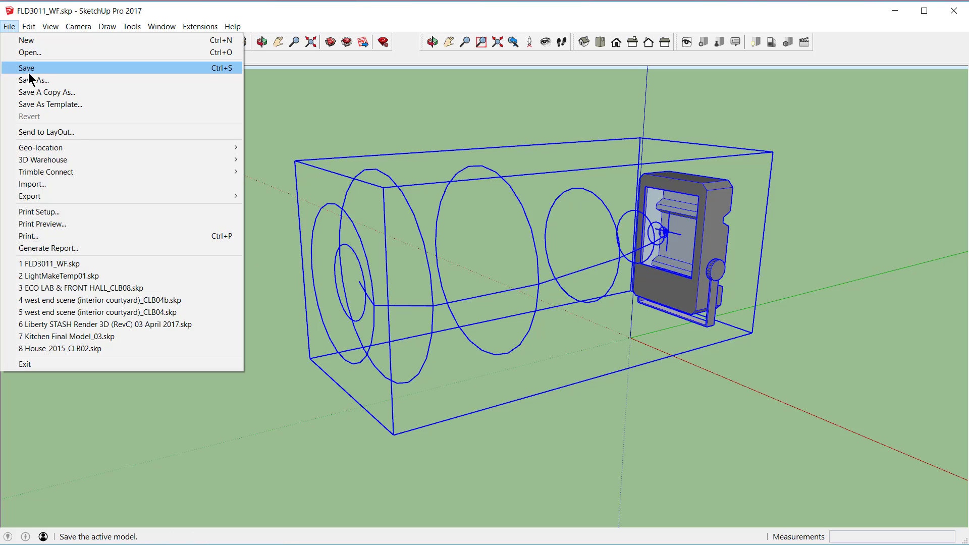
click(34, 80)
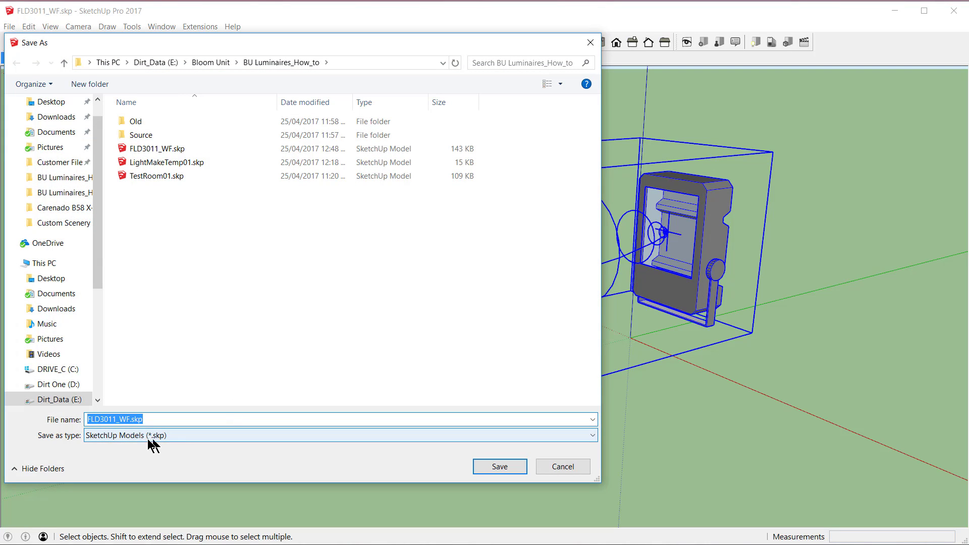
click(129, 420)
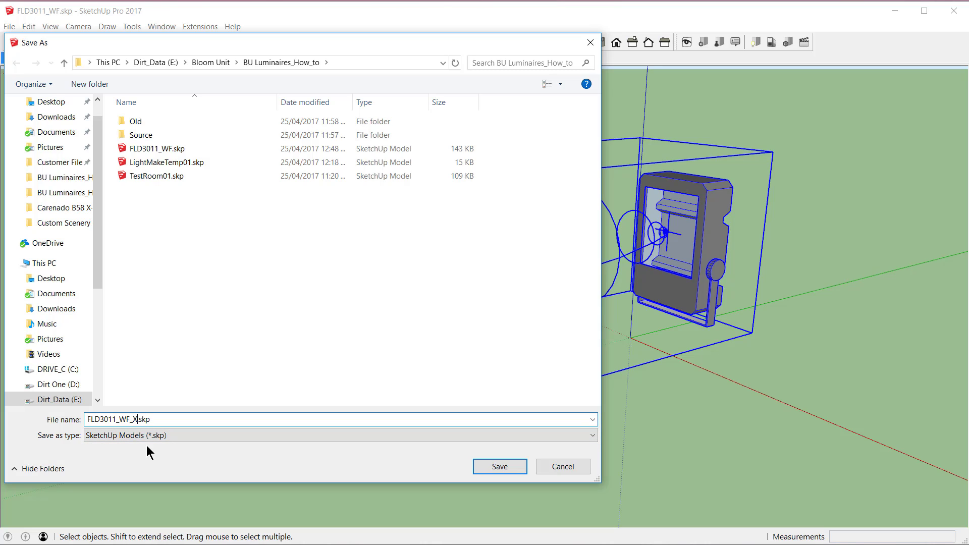
click(499, 467)
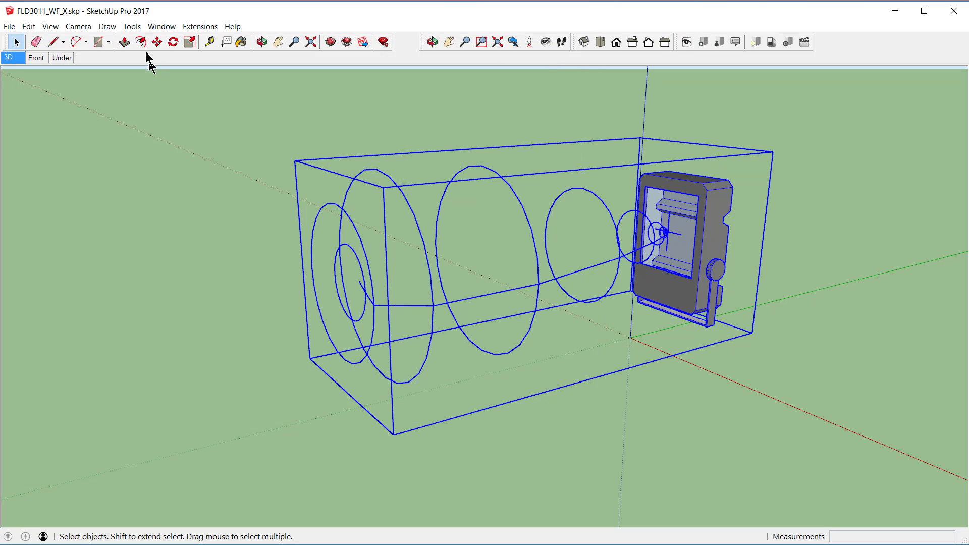
Step: Open the Ruby Console and copy both set_attribute lines from RubyBUAimableScript.txt in Notepad
click(160, 26)
click(173, 167)
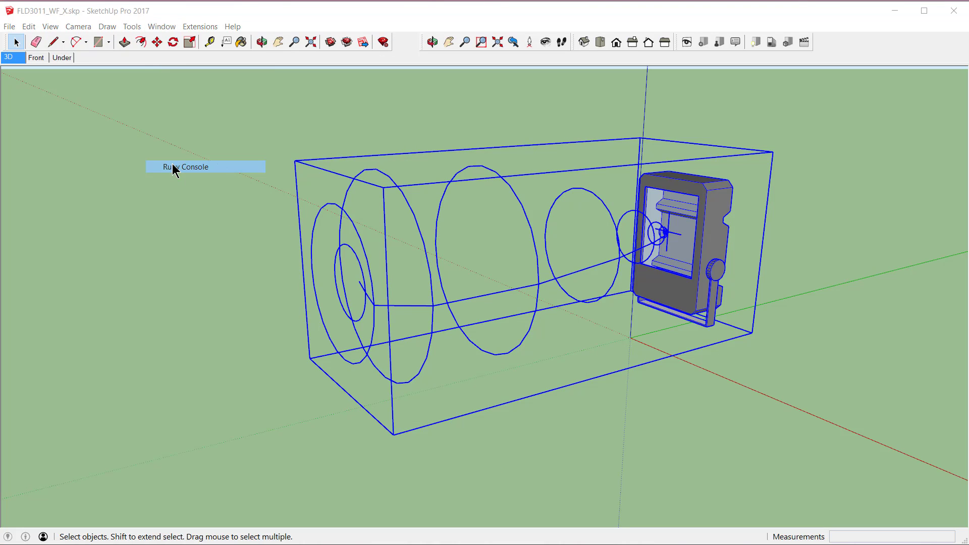
drag(165, 220, 153, 267)
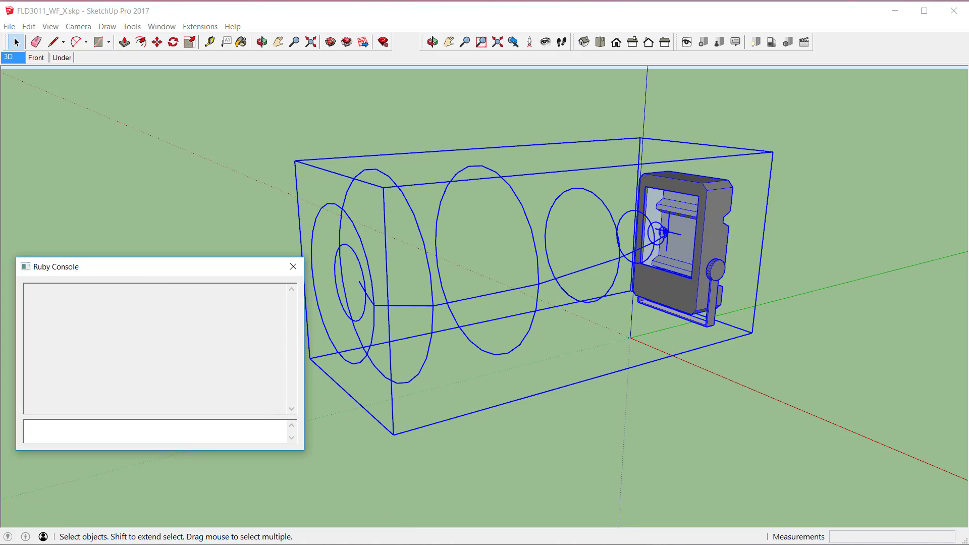
drag(637, 544, 611, 392)
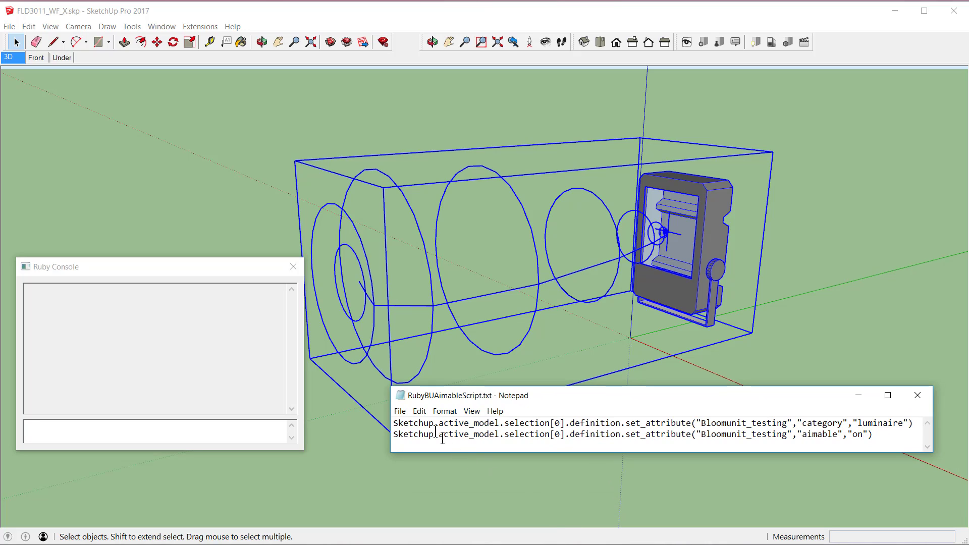
drag(395, 424, 871, 449)
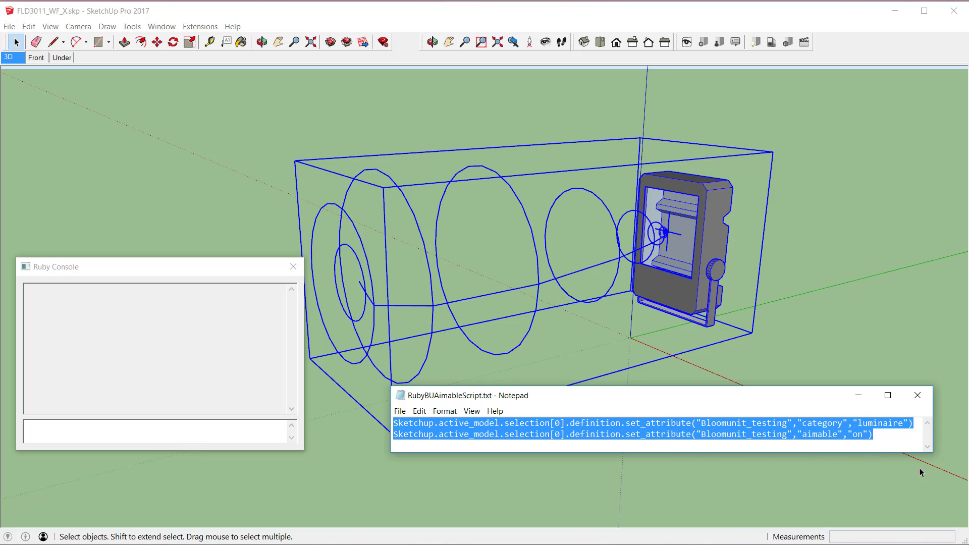
Step: Run the copied script on the selected luminaire, setting its Bloomunit_testing category to luminaire and aimable to on, and close the Ruby Console
click(55, 430)
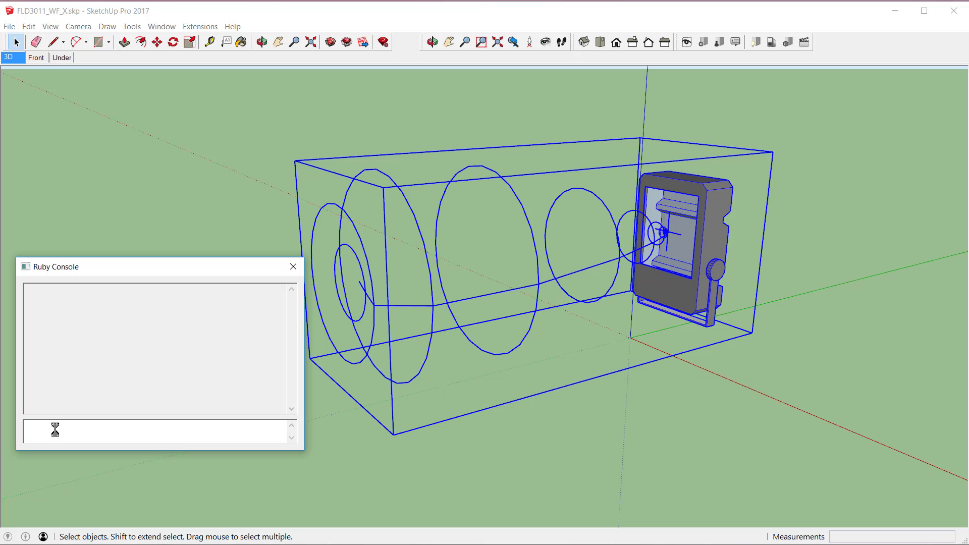
text(tribute("Bloomunit_testing","category","luminaire") tribute("Bloomunit_testing","aimable","on"))
key(Return)
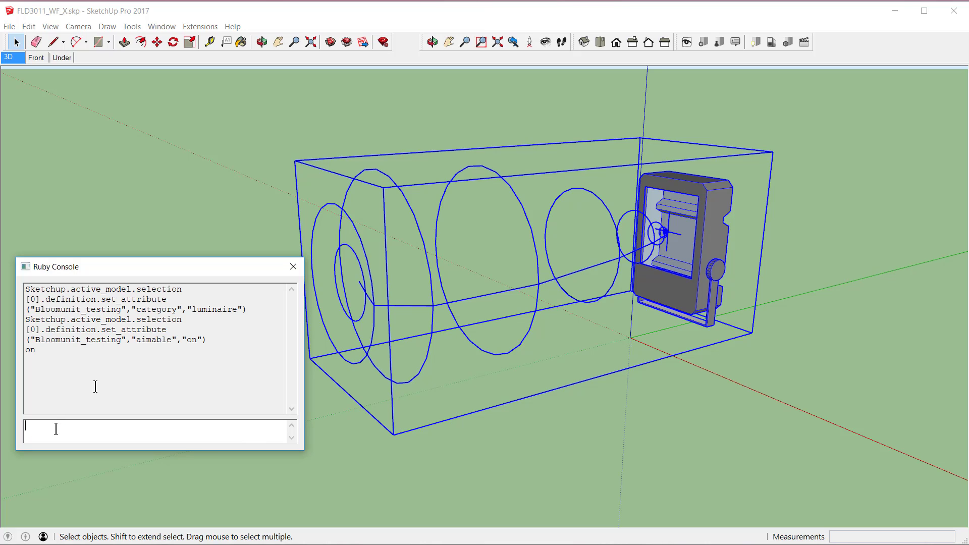
click(293, 268)
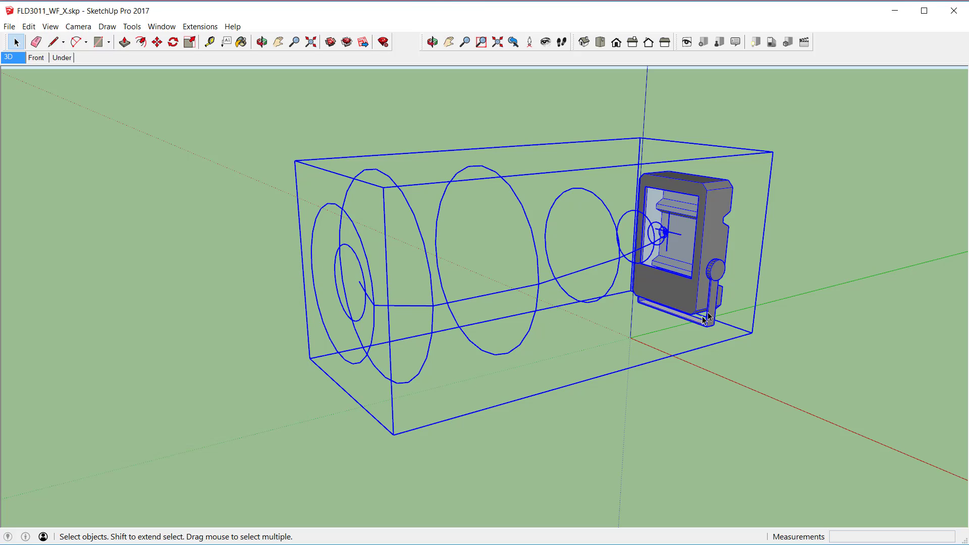
Step: Save the luminaire component to the BU Luminaires_How_to folder as FLD3011_20WLED Flood.skp
right_click(702, 247)
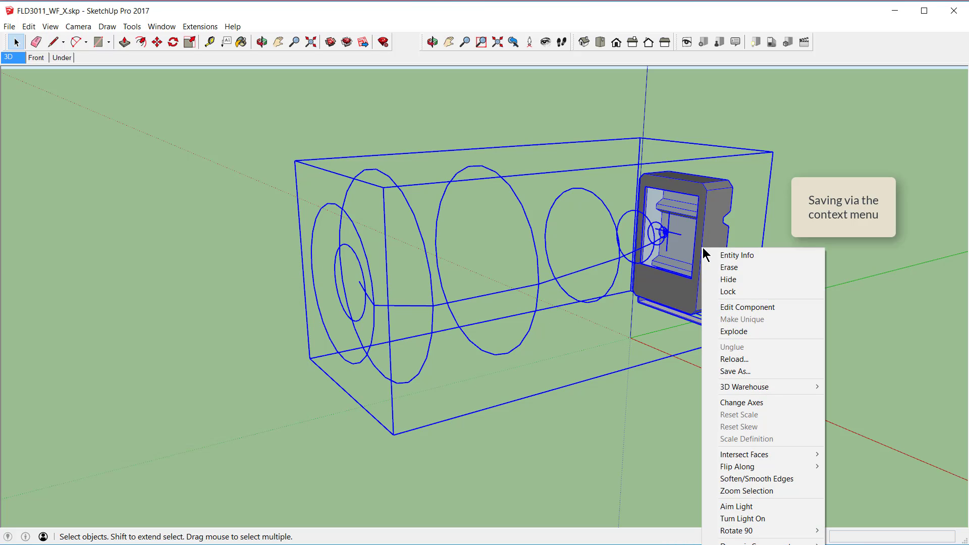
click(731, 374)
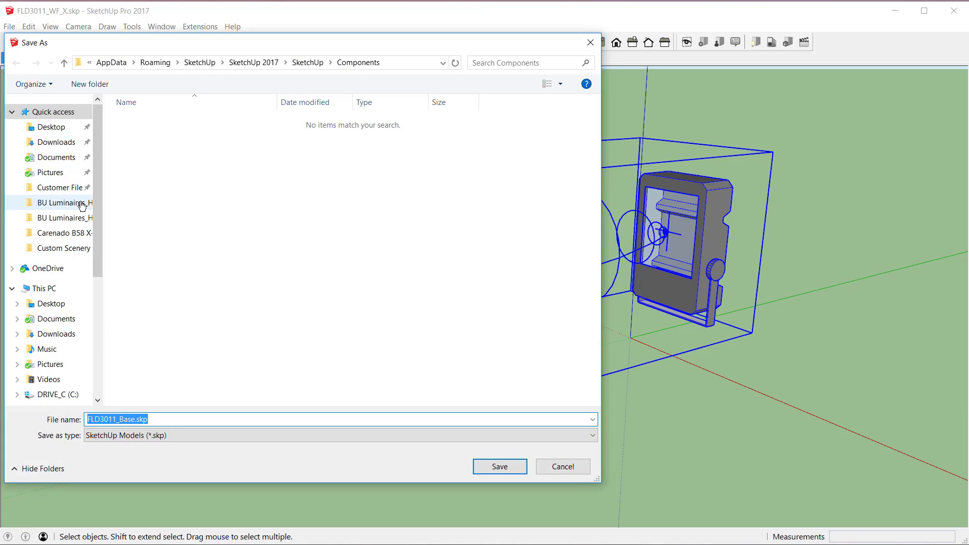
click(81, 204)
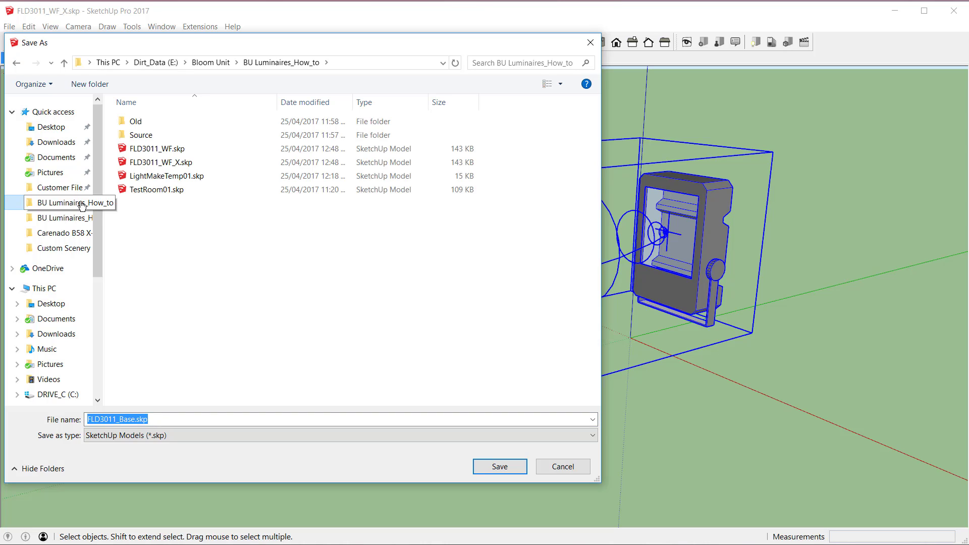
double_click(127, 420)
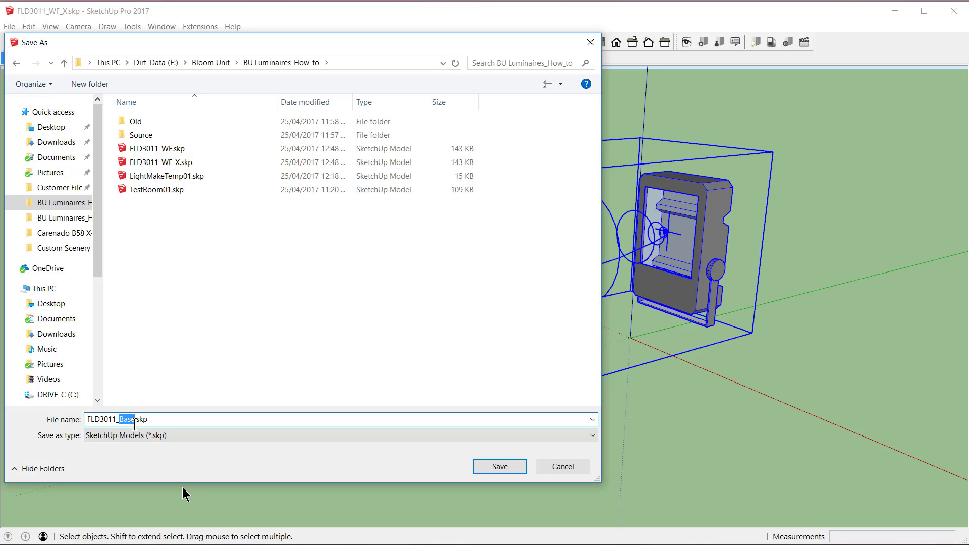
text(20WLED Flood)
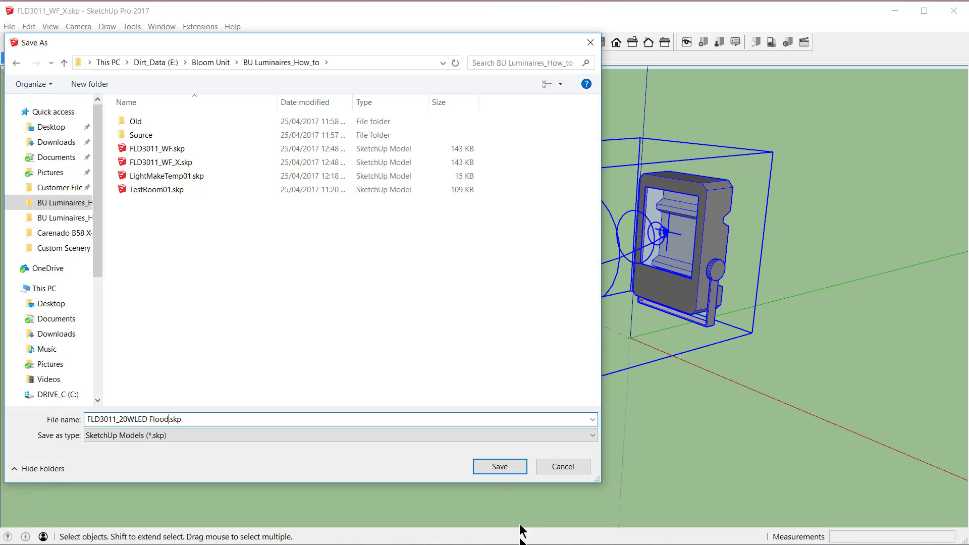
click(499, 466)
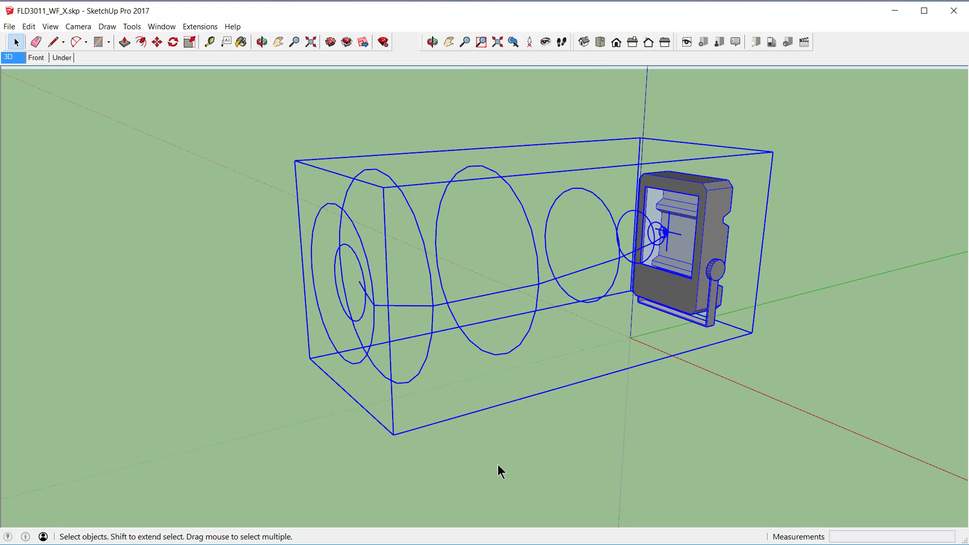
Step: Open TestRoom01.skp from the BU Luminaires_How_to folder, discarding the changes to the current model
click(13, 29)
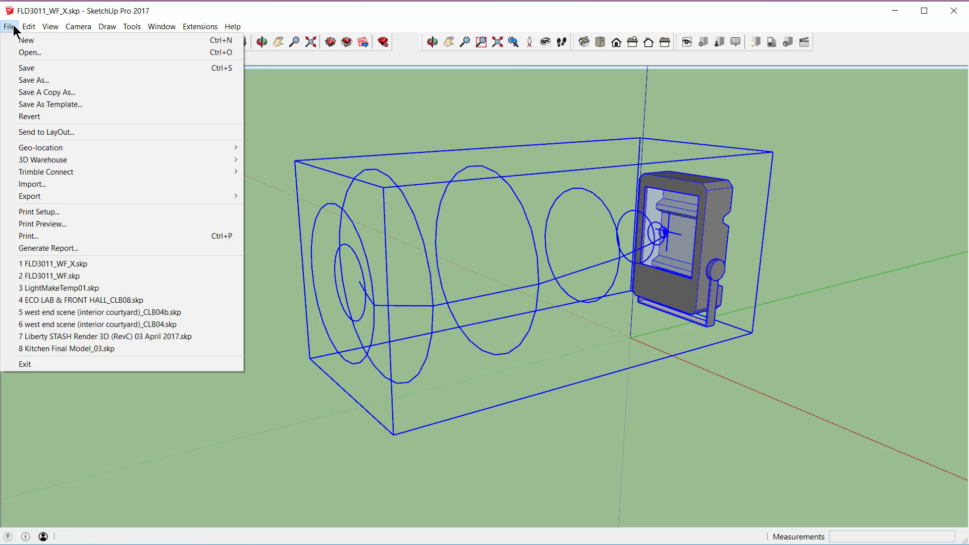
click(22, 52)
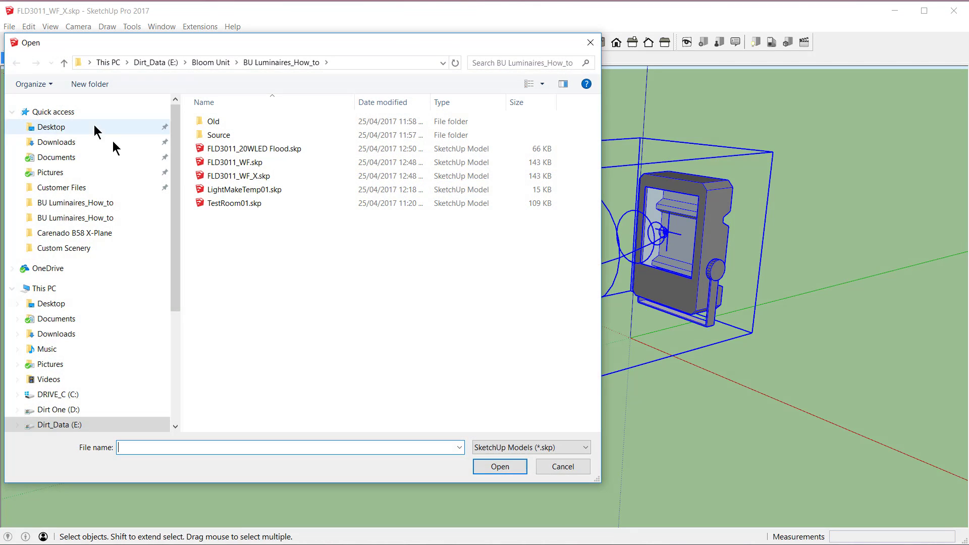
click(244, 203)
click(502, 467)
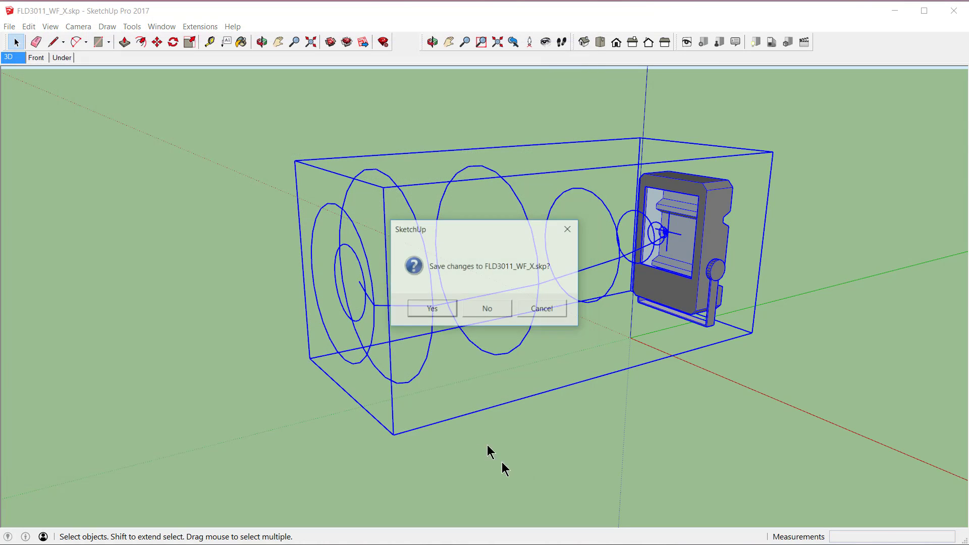
click(484, 310)
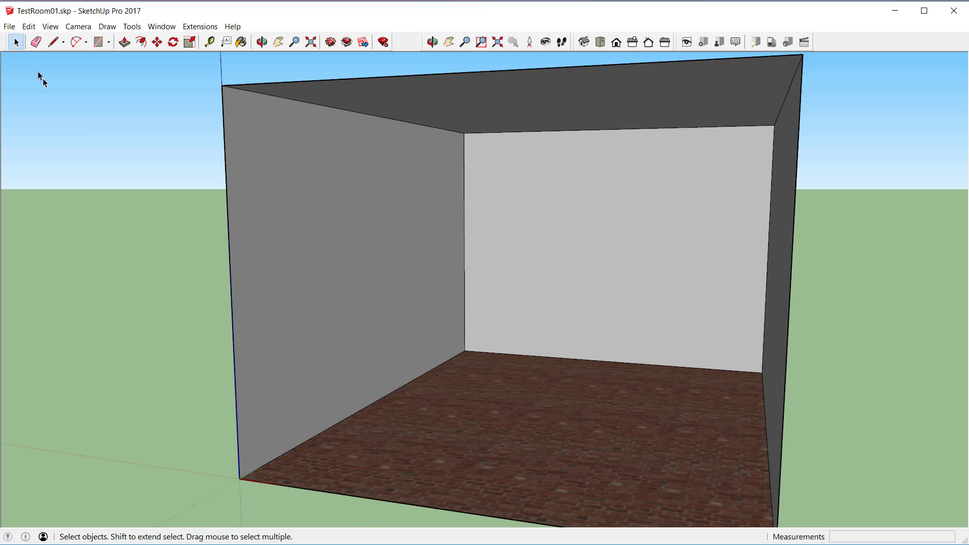
Step: Import FLD3011_20WLED Flood.skp from the BU Luminaires_How_to folder on Dirt_Data (E:) and place it high on the dark grey side wall
click(9, 27)
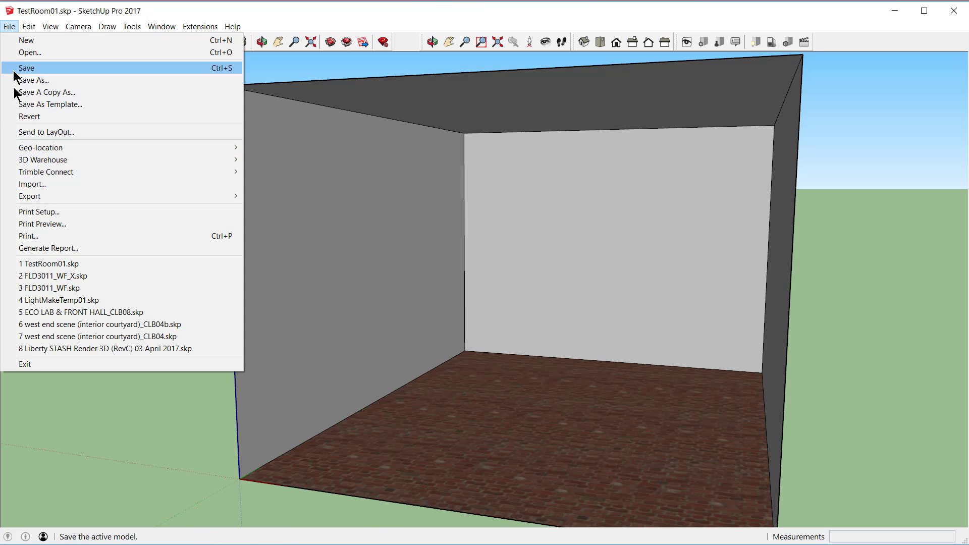
click(31, 185)
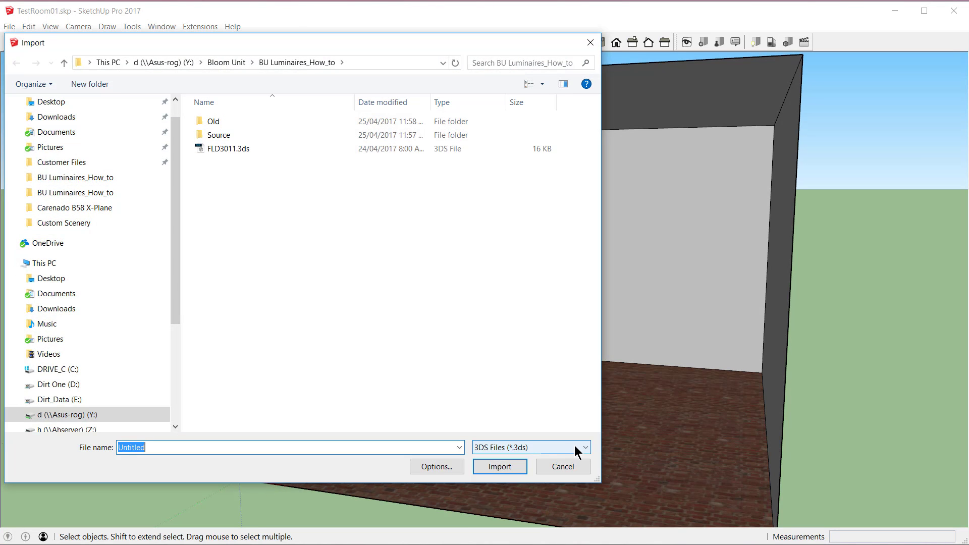
click(584, 448)
click(525, 460)
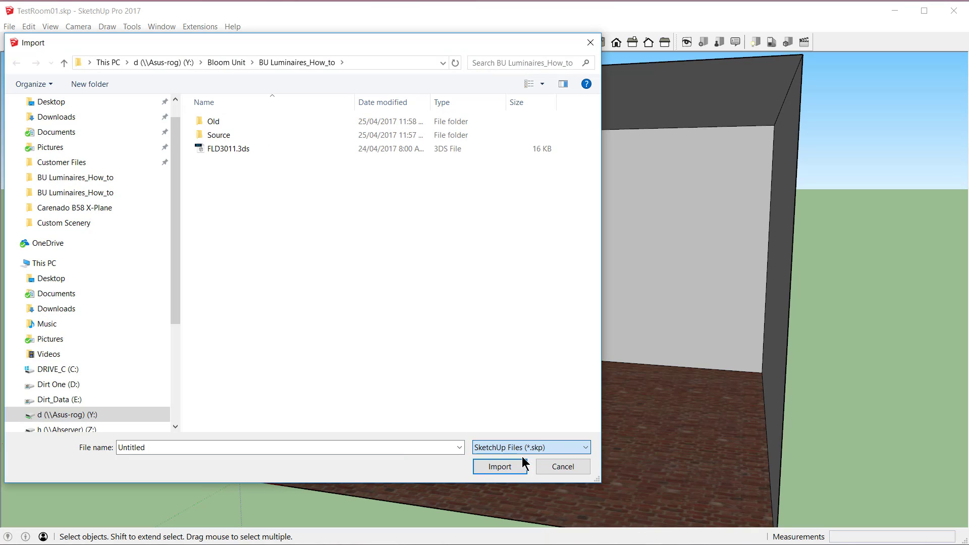
click(91, 178)
click(279, 148)
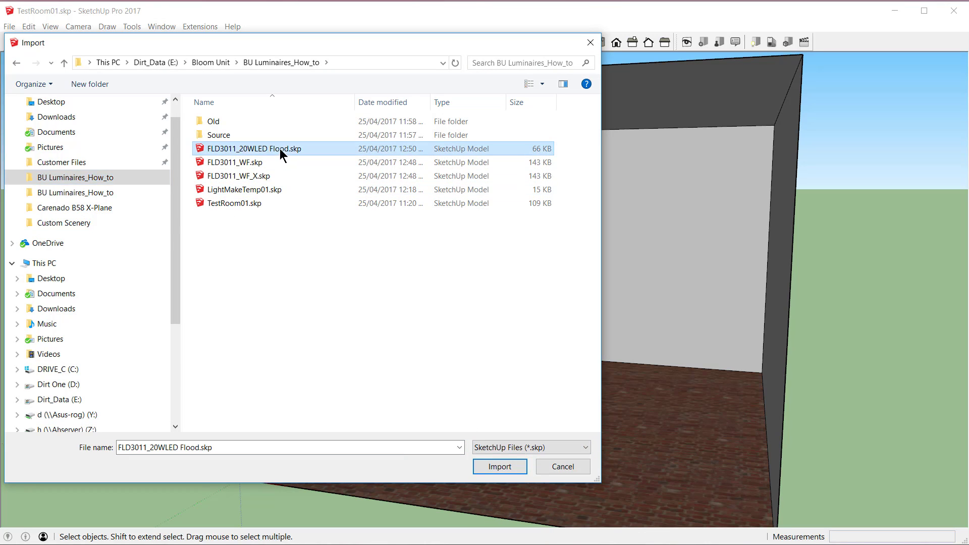
click(499, 467)
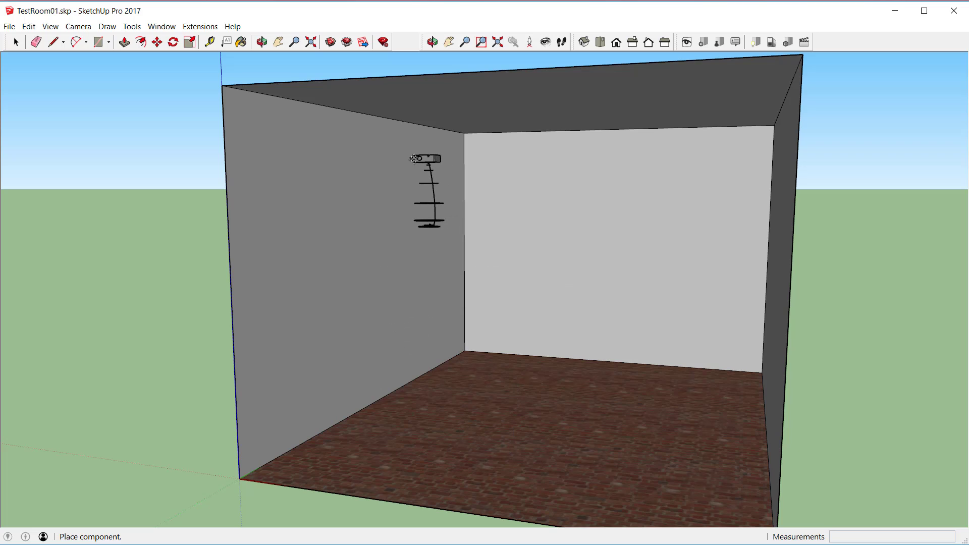
click(386, 155)
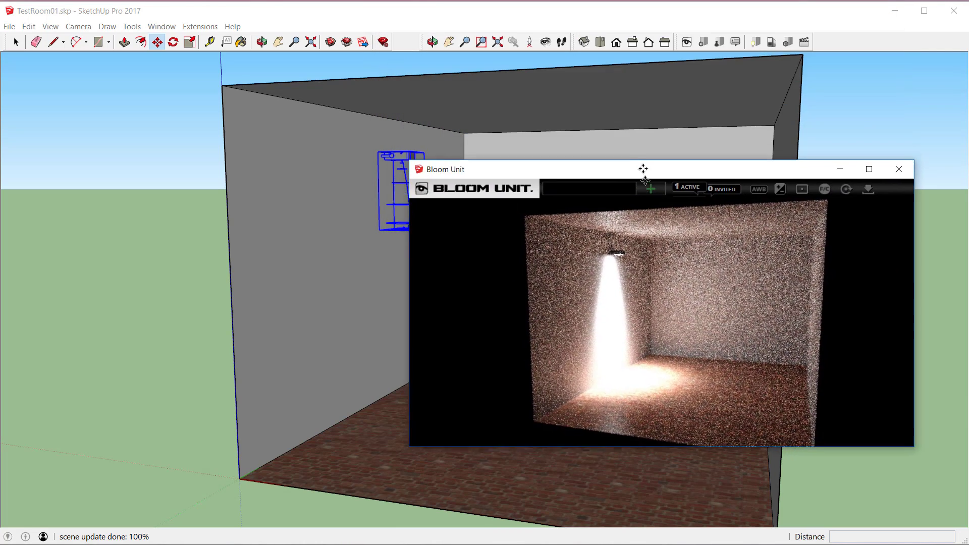
Step: Shrink the Bloom Unit render window and move it clear of the luminaire and the back wall
drag(642, 169, 654, 202)
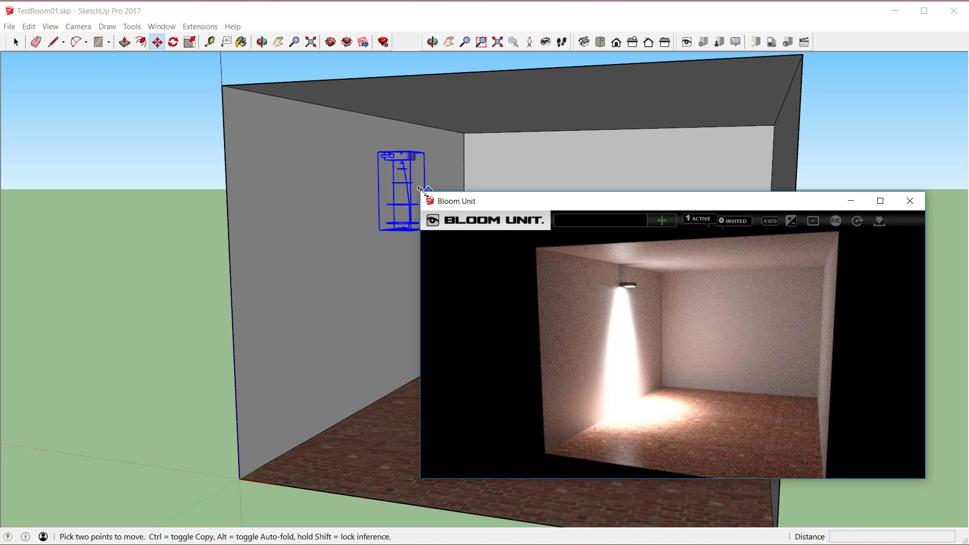
drag(421, 191, 574, 280)
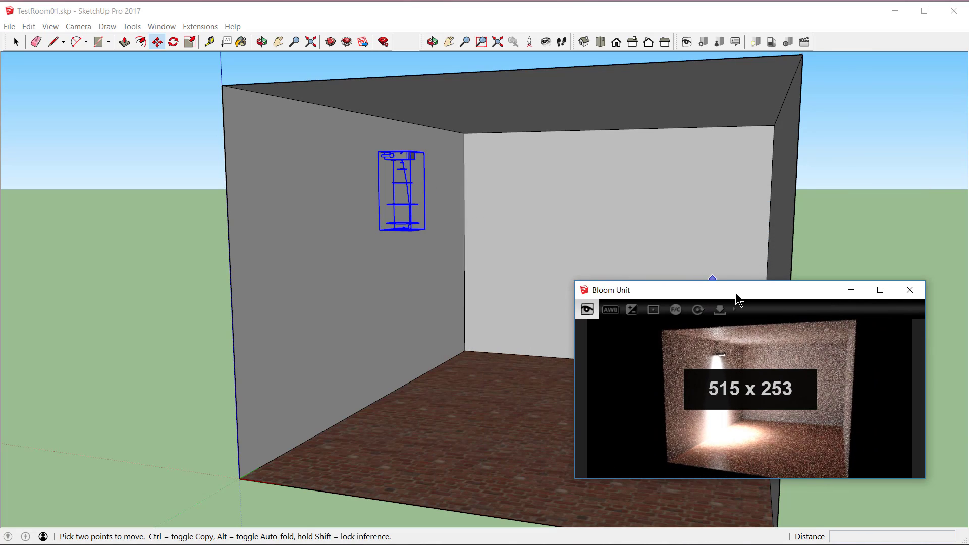
drag(738, 297, 179, 331)
Step: Aim the wall-mounted floodlight at the middle of the brick floor
key(space)
right_click(411, 204)
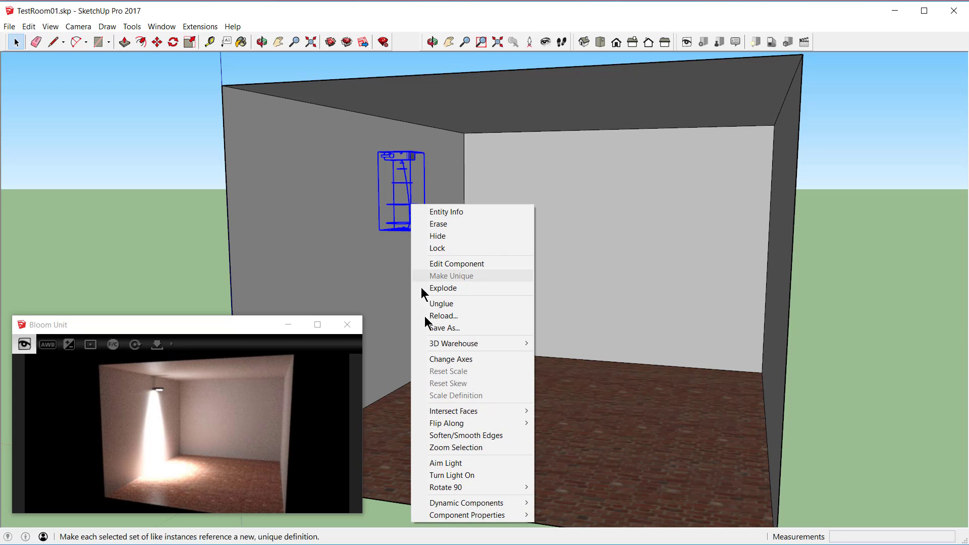
click(446, 463)
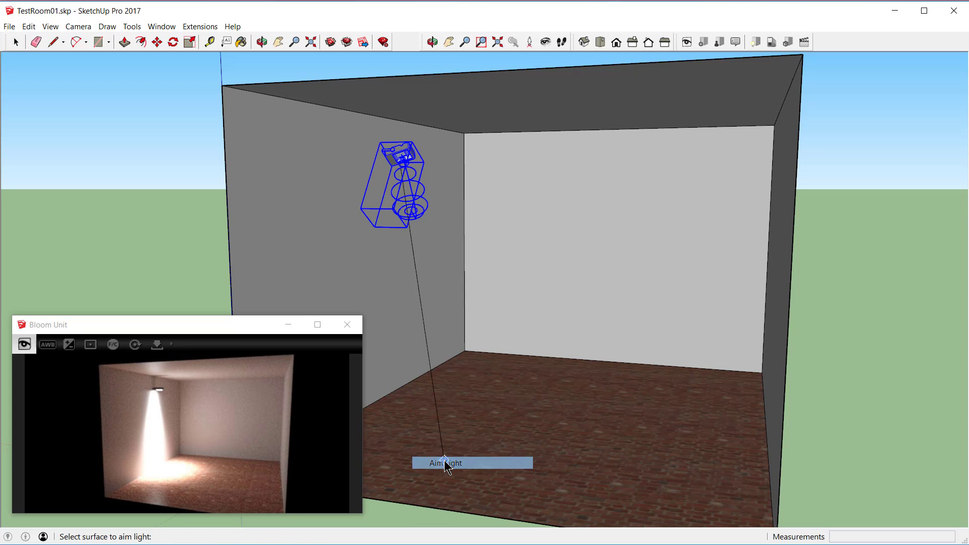
click(593, 398)
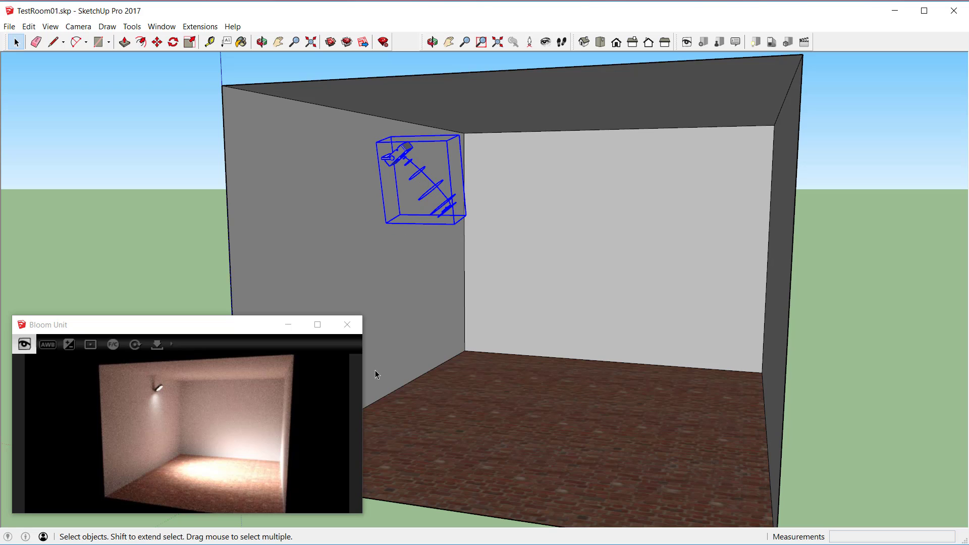
Step: Aim the wall-mounted floodlight at the middle of the light grey back wall
right_click(397, 154)
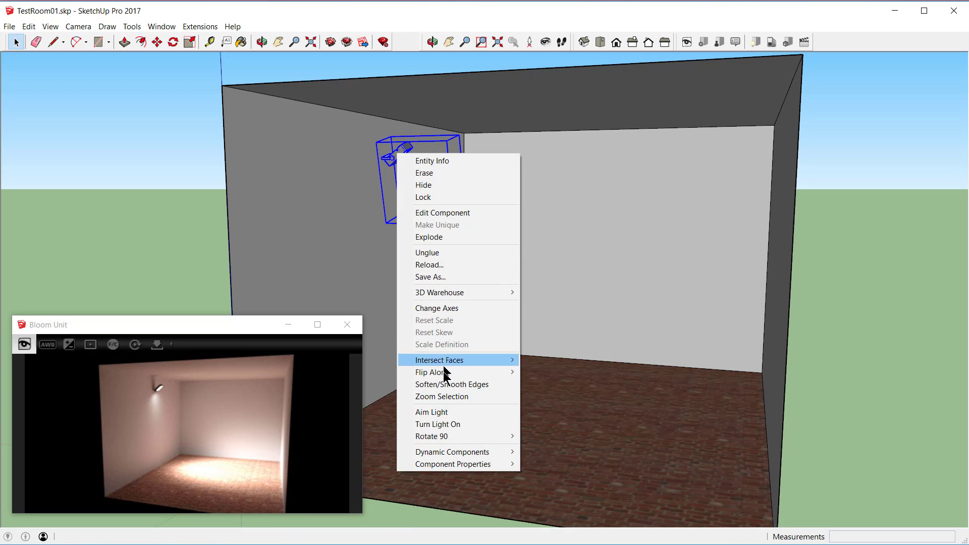
click(440, 412)
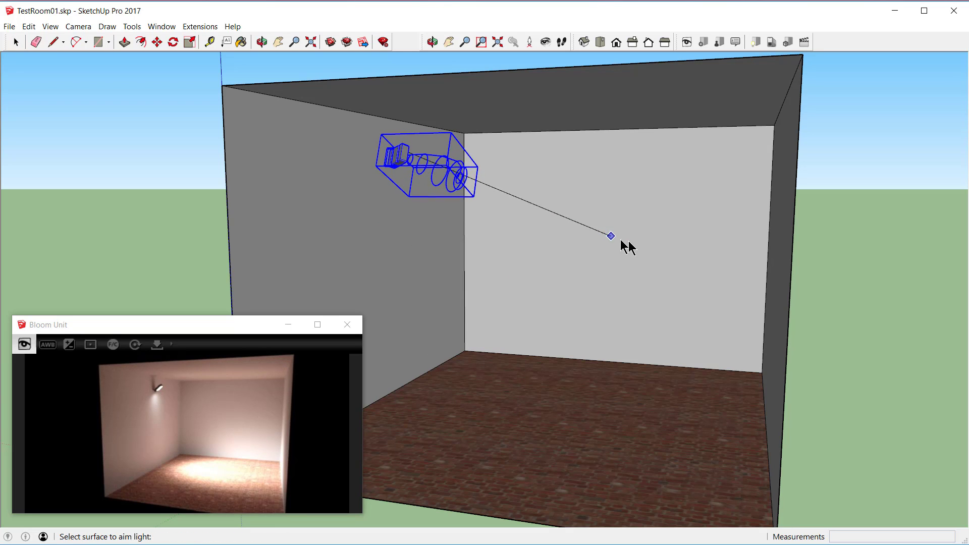
click(653, 242)
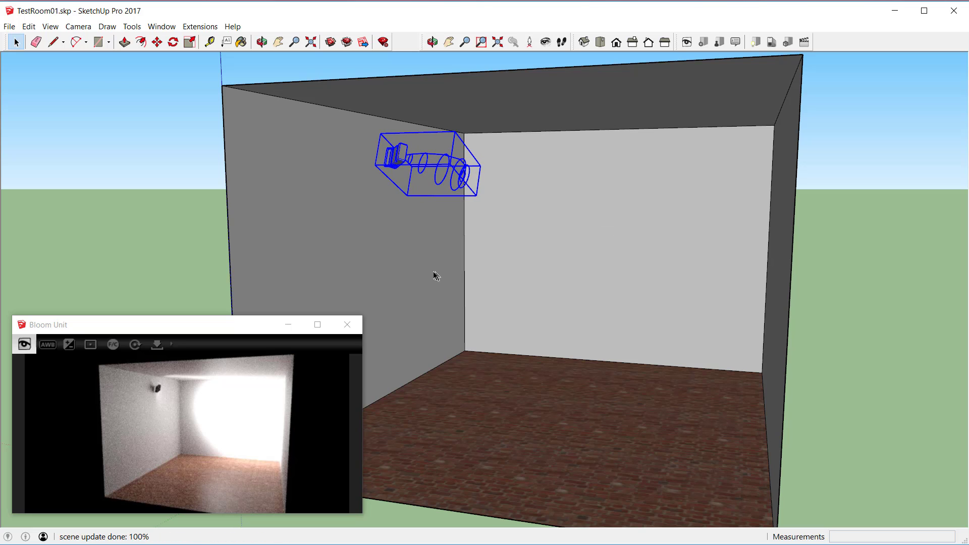
Step: Import FLD3011_20WLED Flood.skp again and place this second floodlight high on the opposite dark grey side wall
click(9, 26)
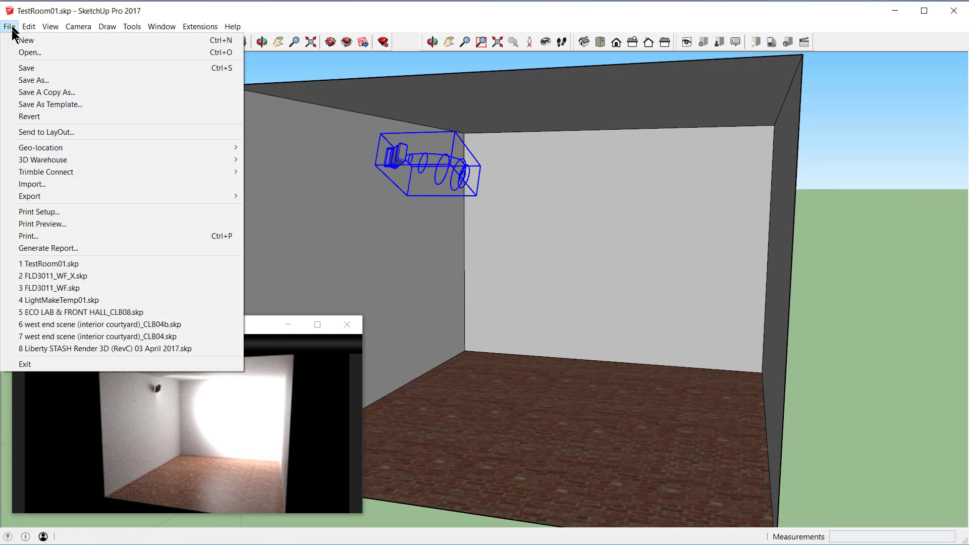
click(38, 185)
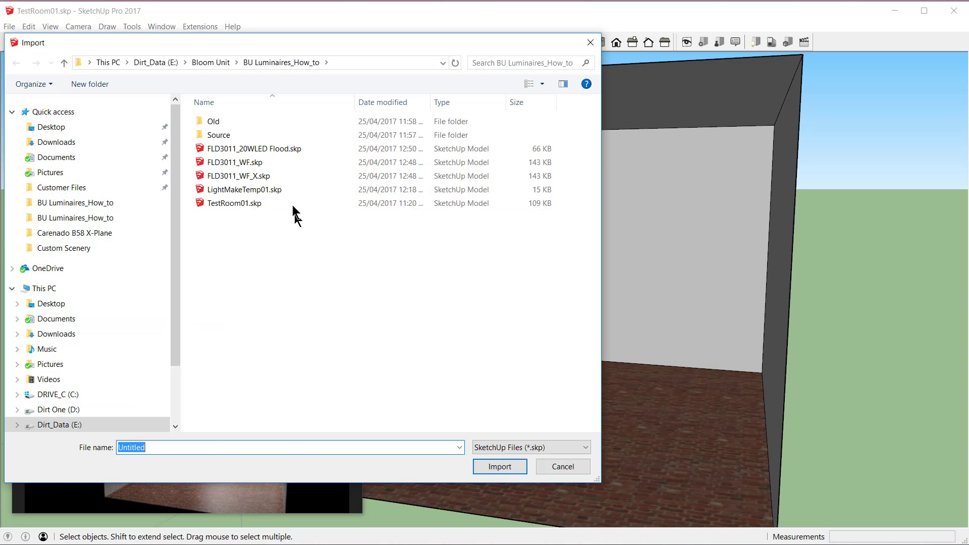
click(221, 150)
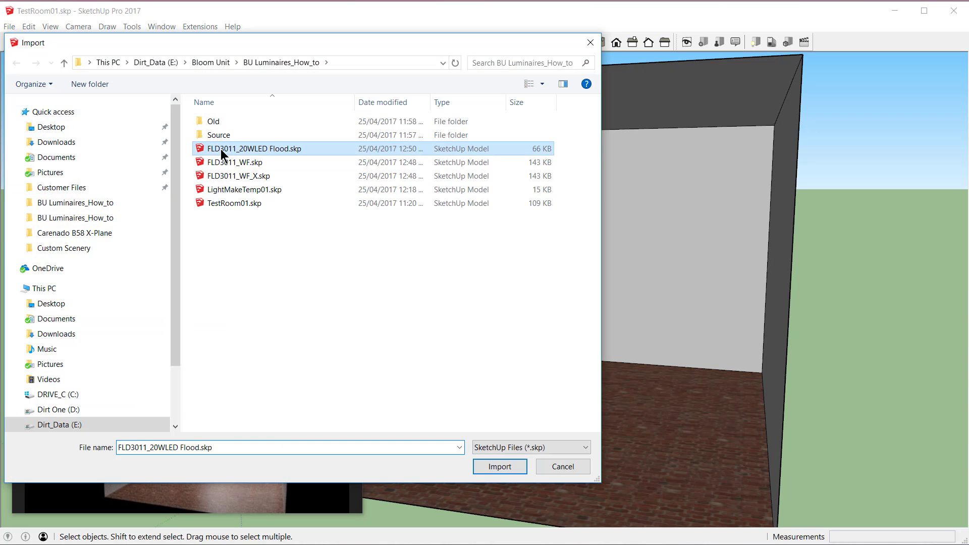
click(500, 465)
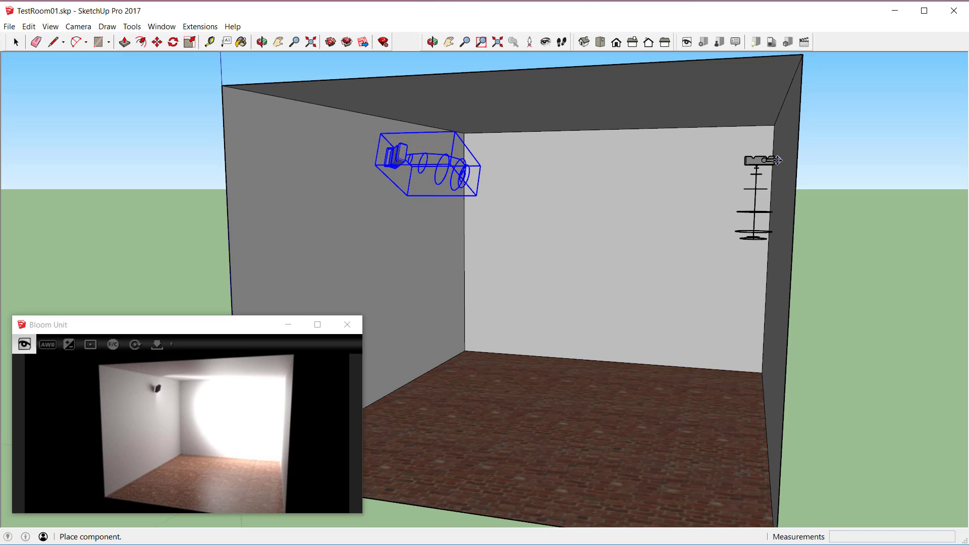
click(783, 151)
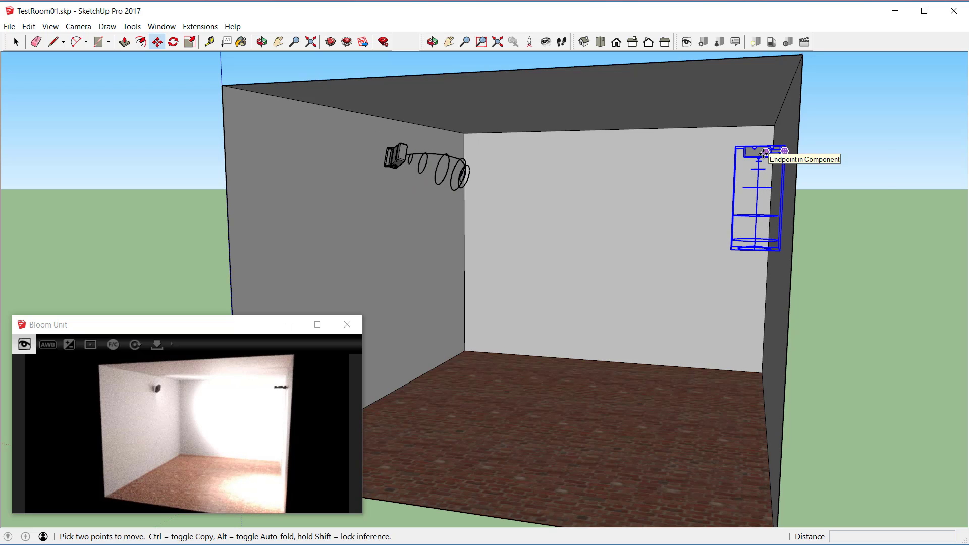
Step: Aim the second floodlight across the room at the middle of the facing grey side wall
right_click(764, 155)
click(800, 413)
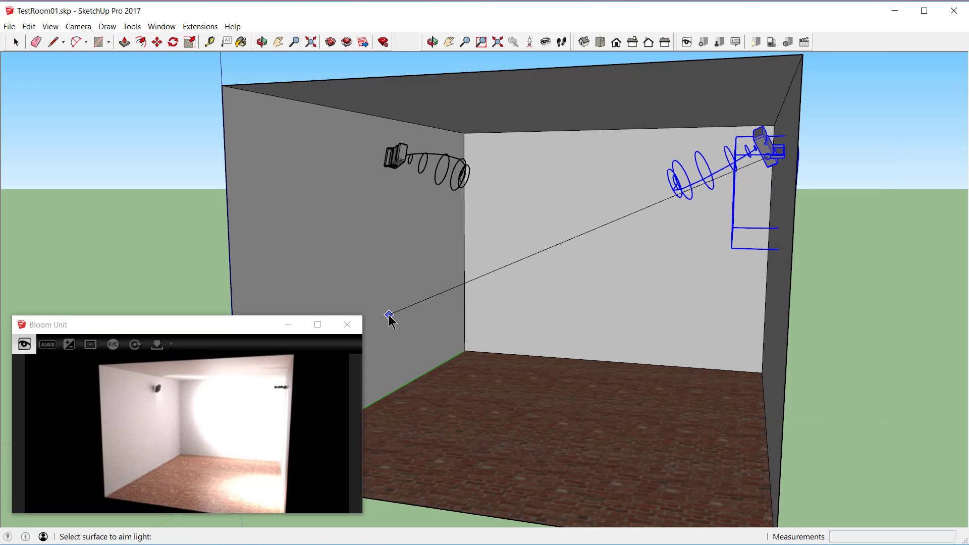
click(390, 317)
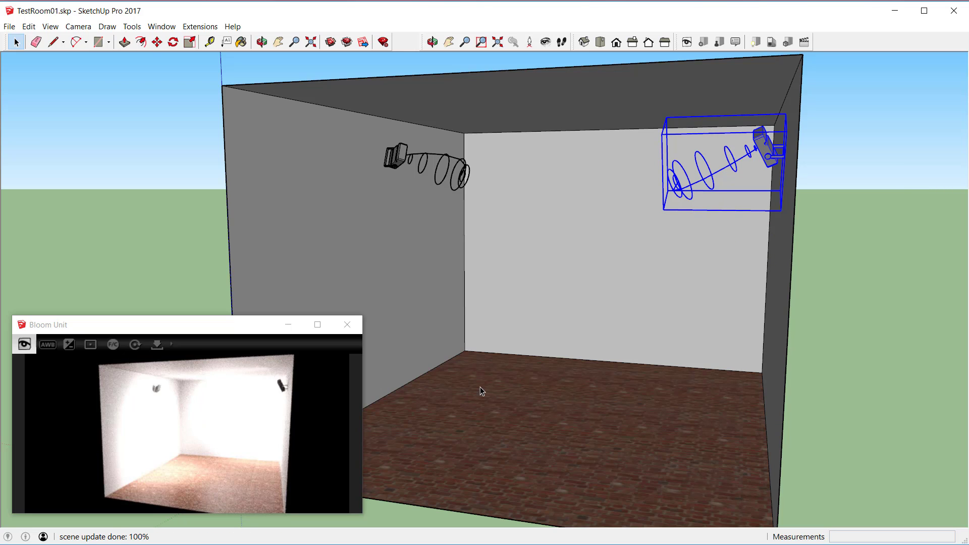
click(201, 327)
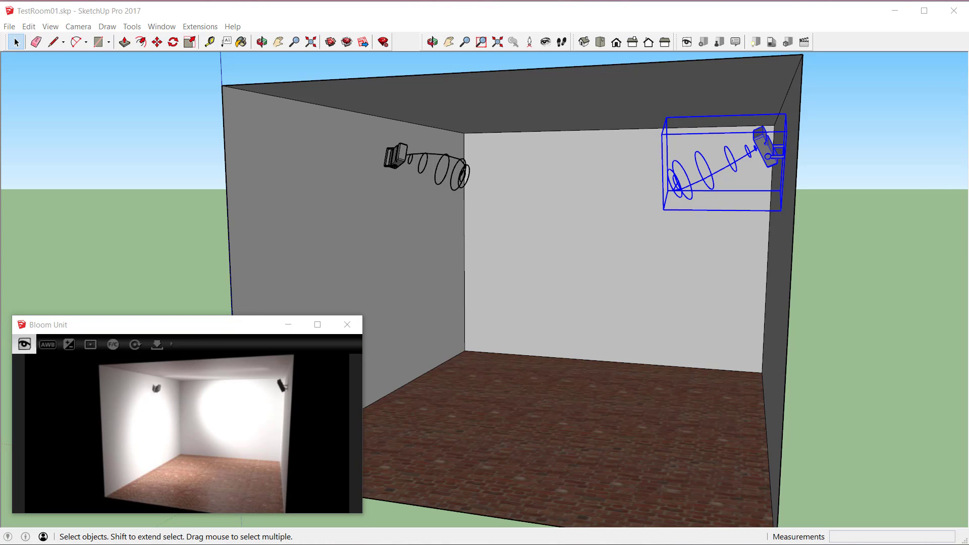
Step: Float and shorten the Default Tray beside the model, and open the Fagerhult folder of the Luminaires component collection
drag(968, 56, 870, 30)
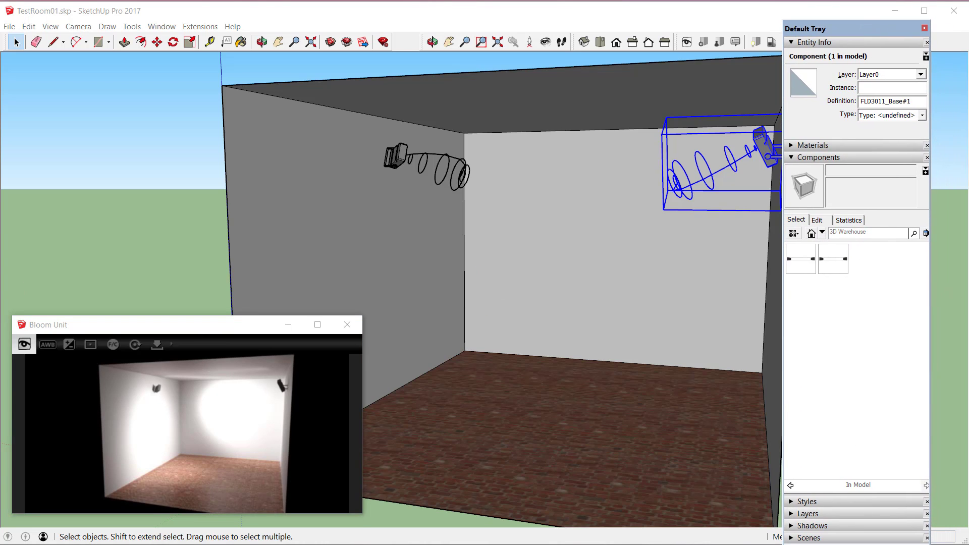
drag(873, 543, 873, 429)
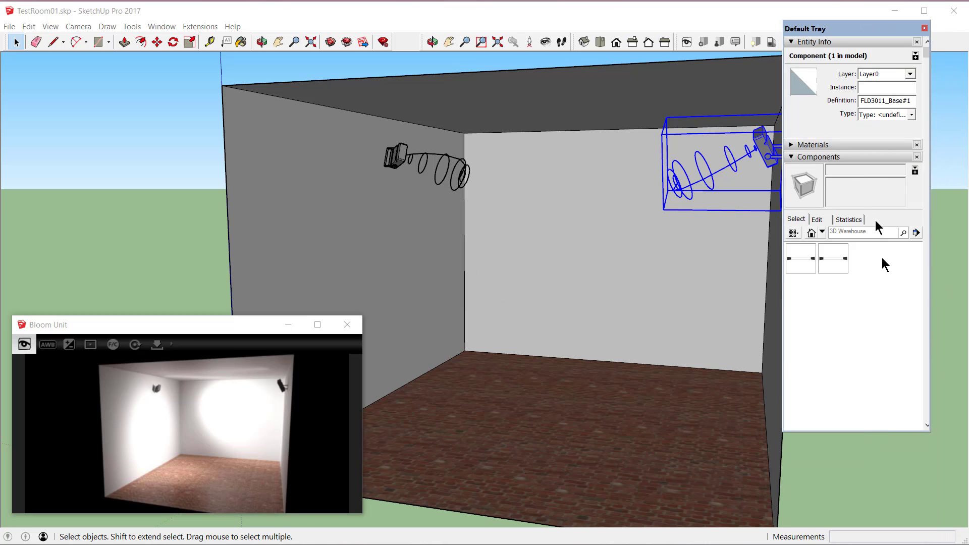
click(822, 232)
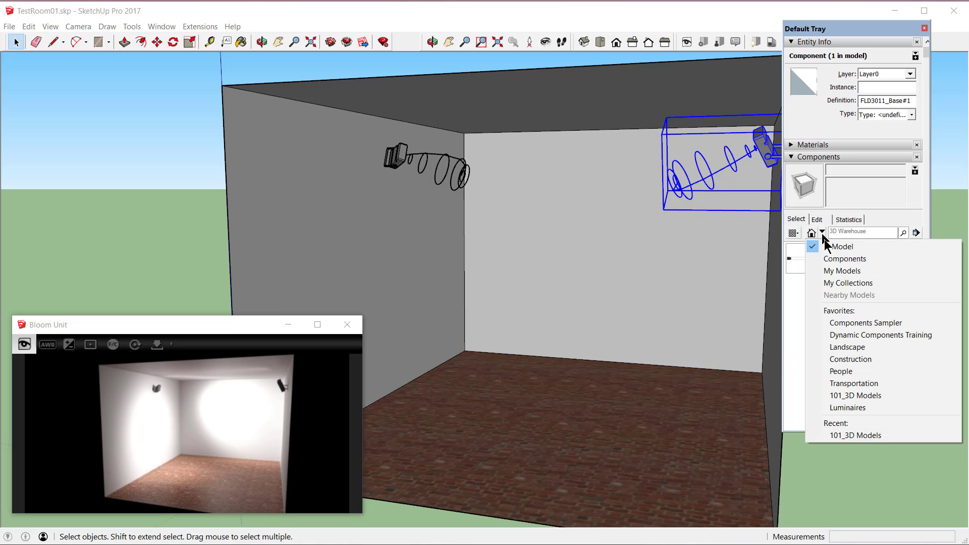
click(859, 408)
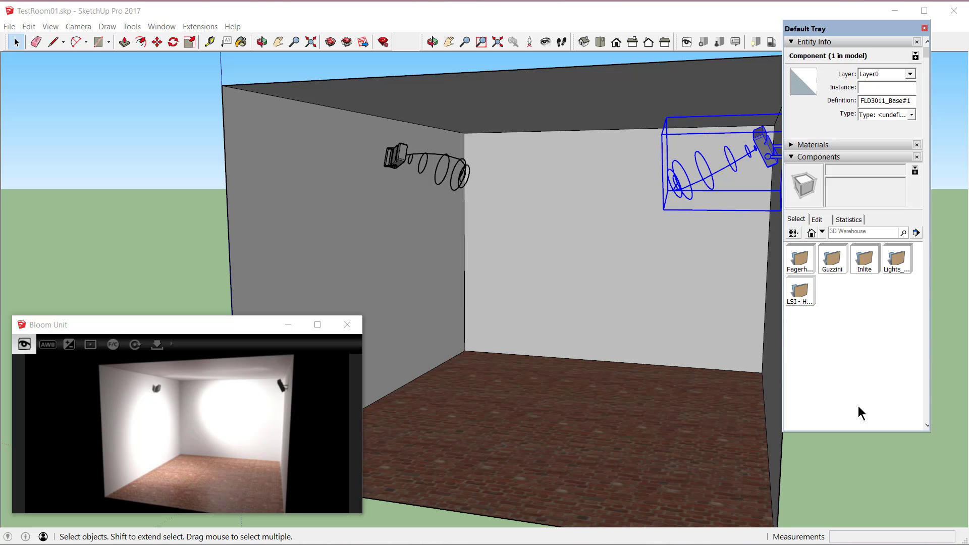
double_click(801, 261)
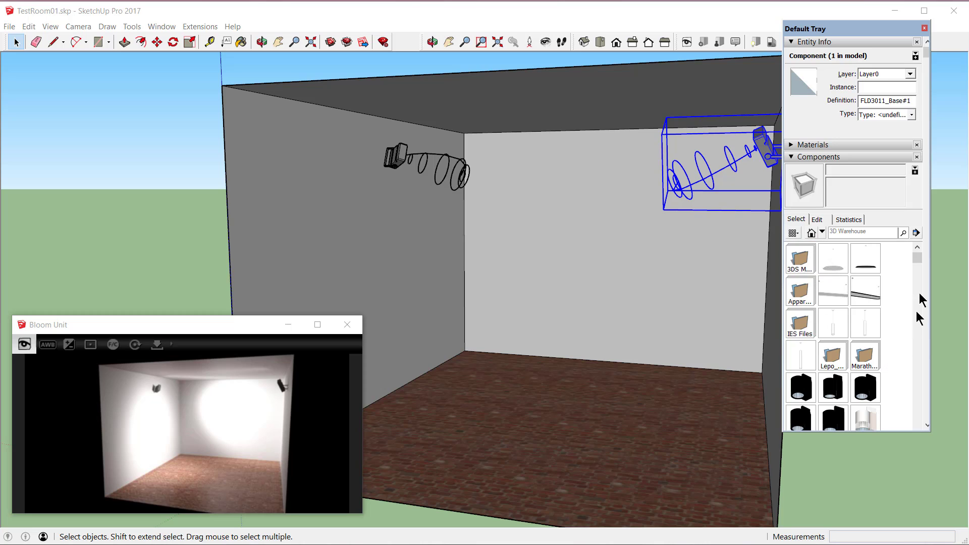
Step: Place the white Marathon_Midi_ luminaire from the Fagerhult components on the room's ceiling, between the two floodlights
drag(918, 254, 919, 291)
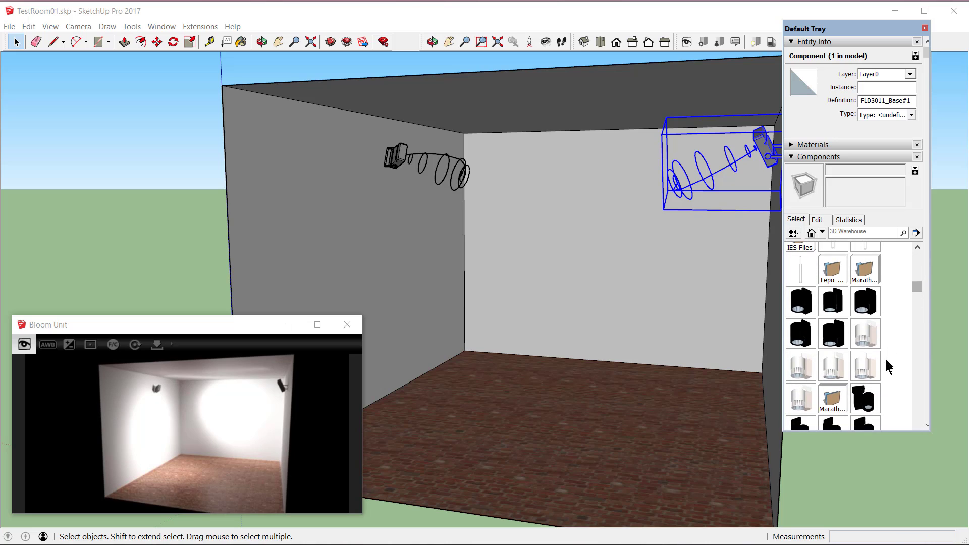
click(866, 336)
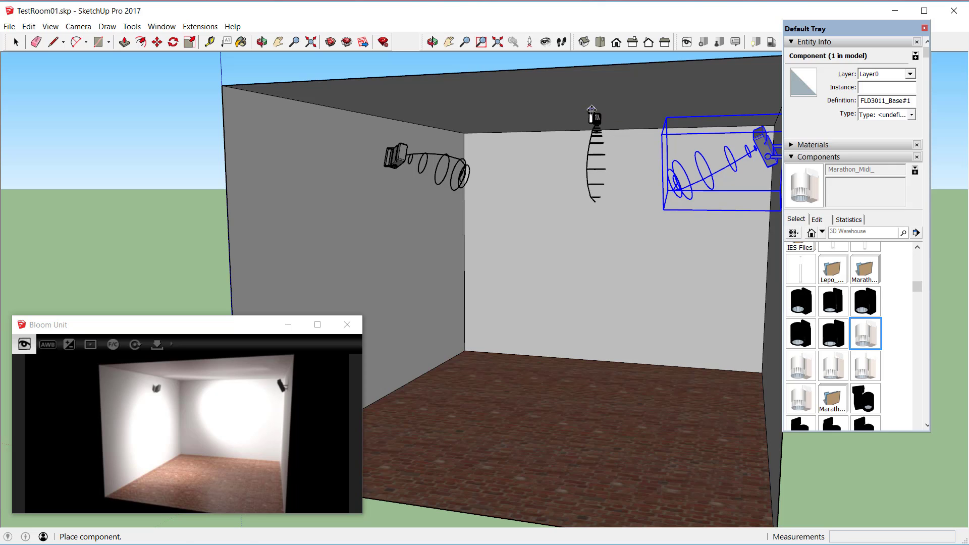
click(593, 112)
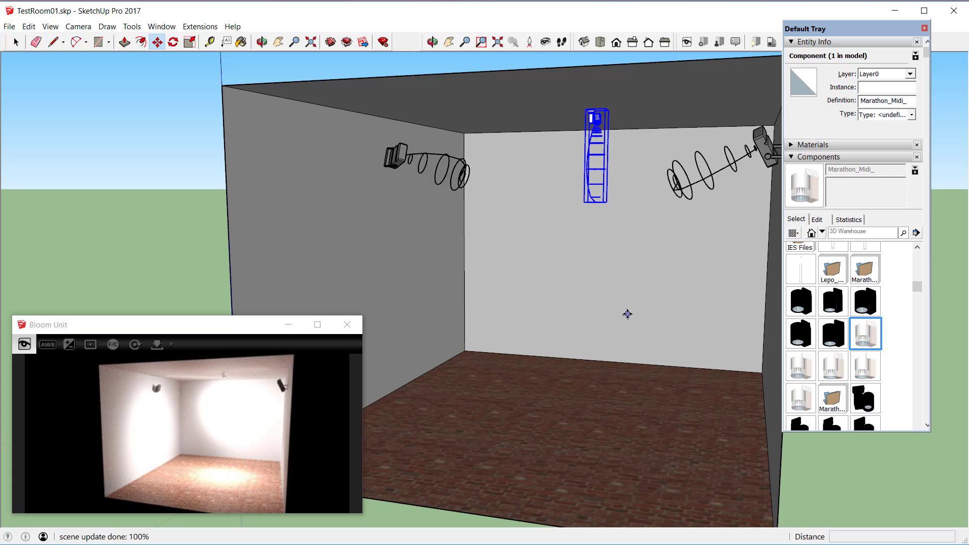
Step: Aim the ceiling-mounted Marathon_Midi_ luminaire at the front part of the brick floor and enlarge the Bloom Unit render window to about 1002 x 493
right_click(595, 125)
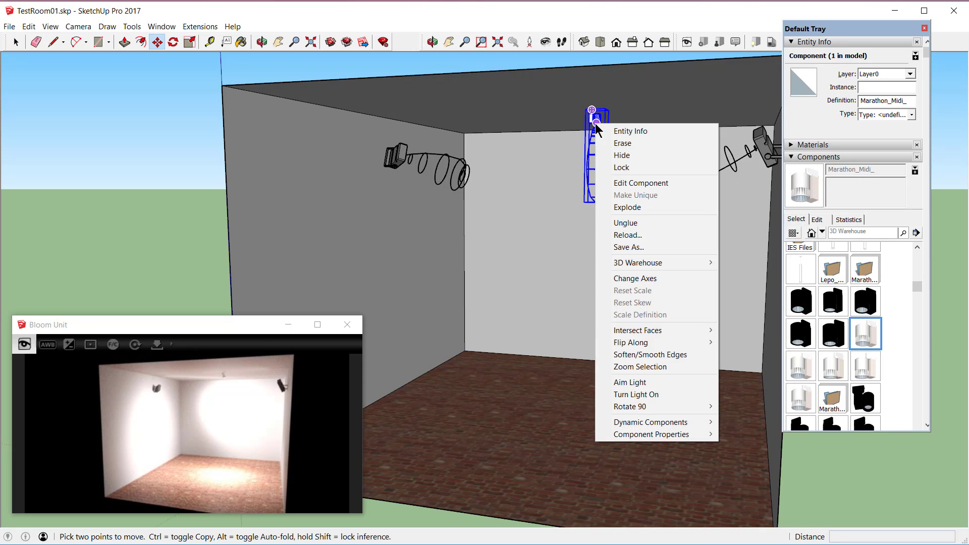
click(623, 384)
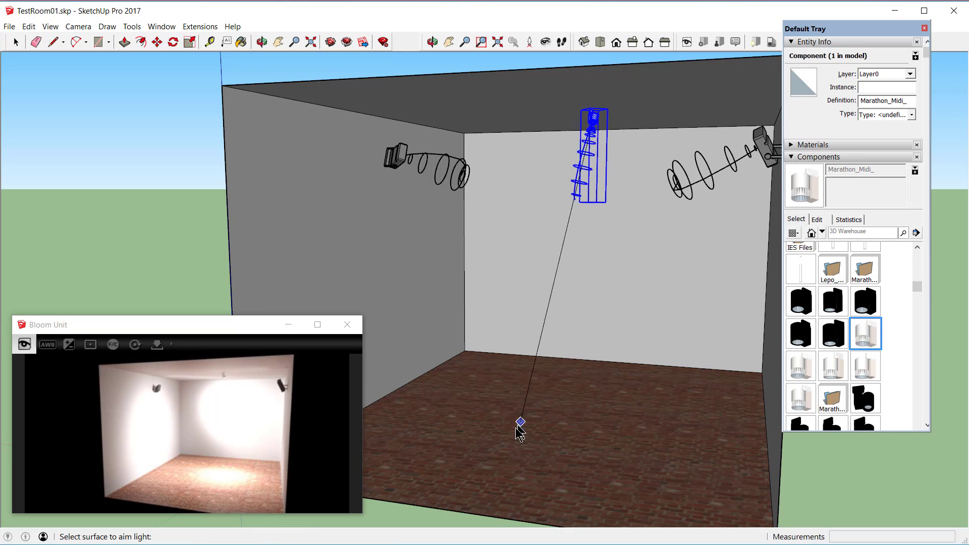
click(466, 464)
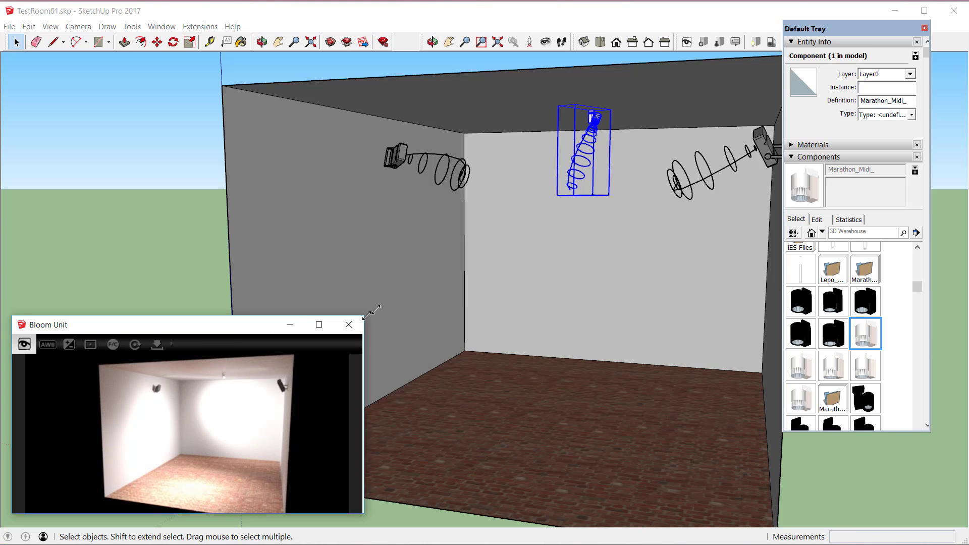
drag(364, 316, 645, 155)
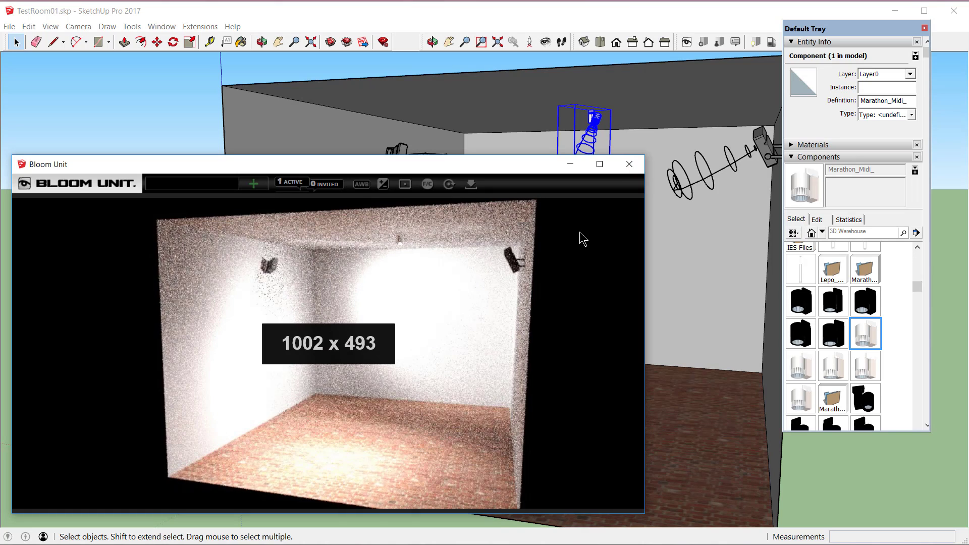